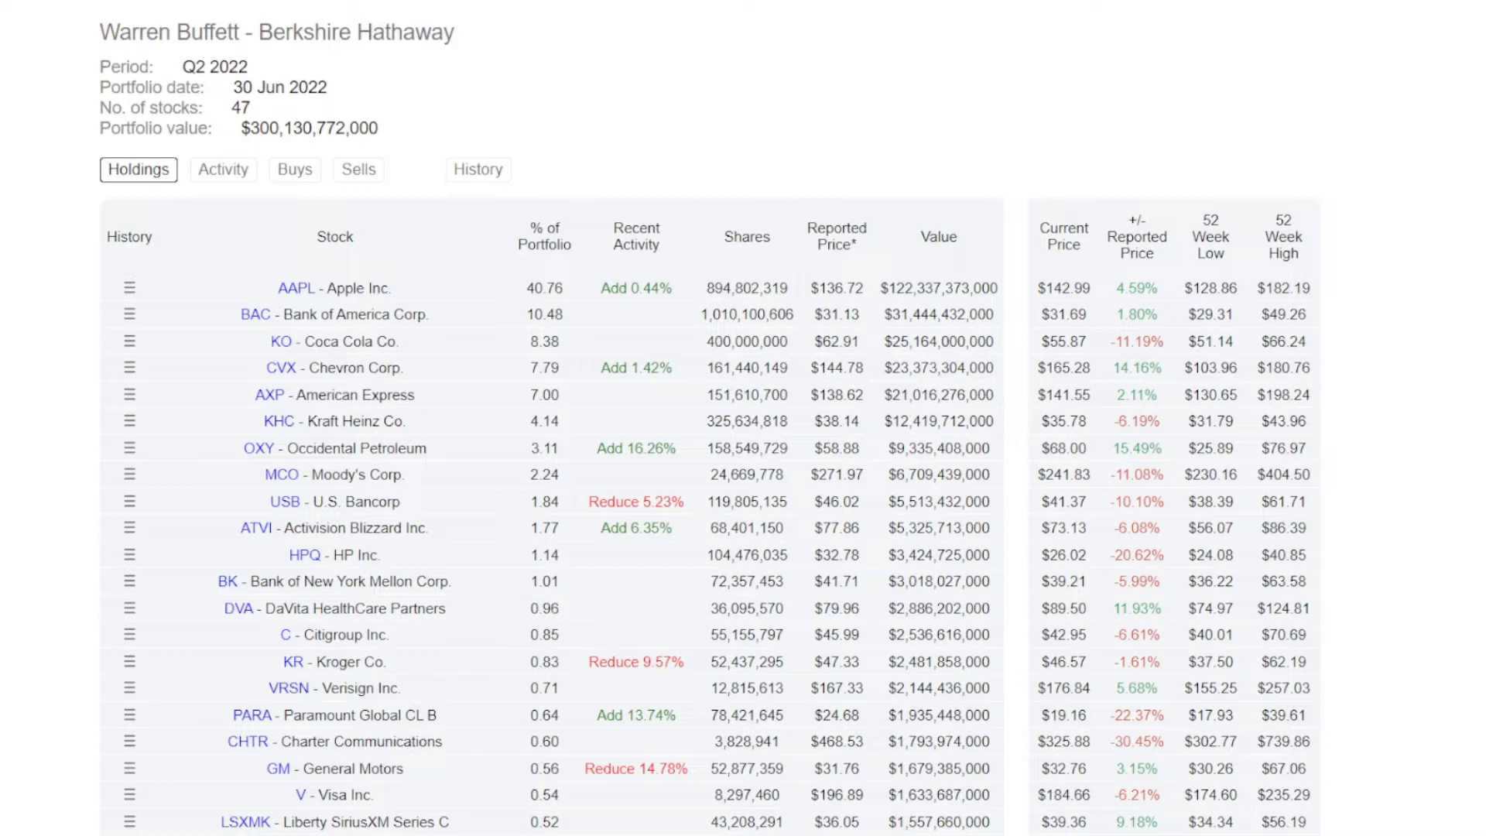
# Step: Highlight Apple's AAPL row in the Dataroma holdings table
pyautogui.moveTo(113, 287); pyautogui.dragTo(1002, 288)
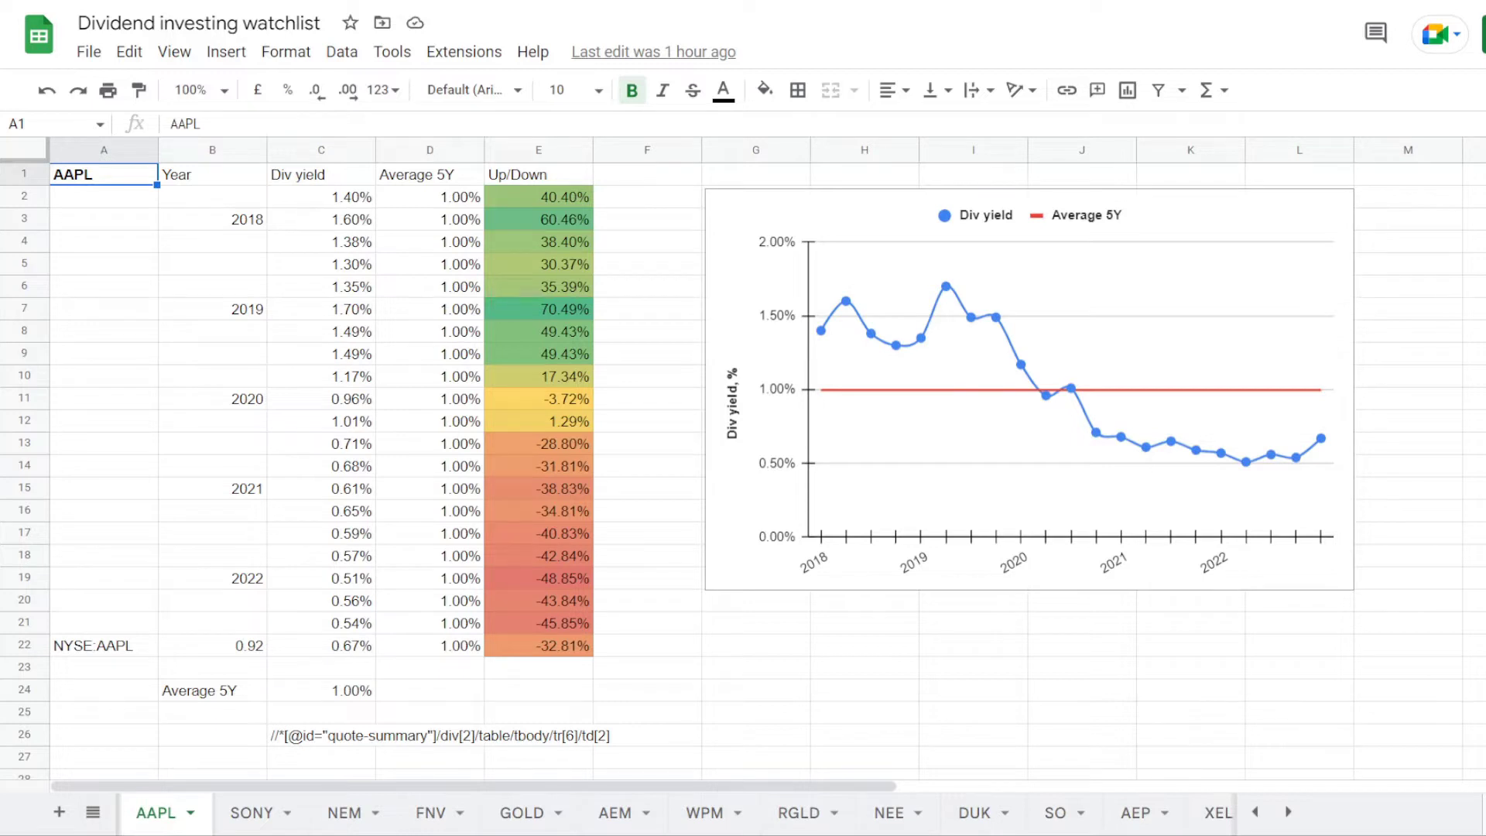
pyautogui.moveTo(325, 198); pyautogui.dragTo(322, 653)
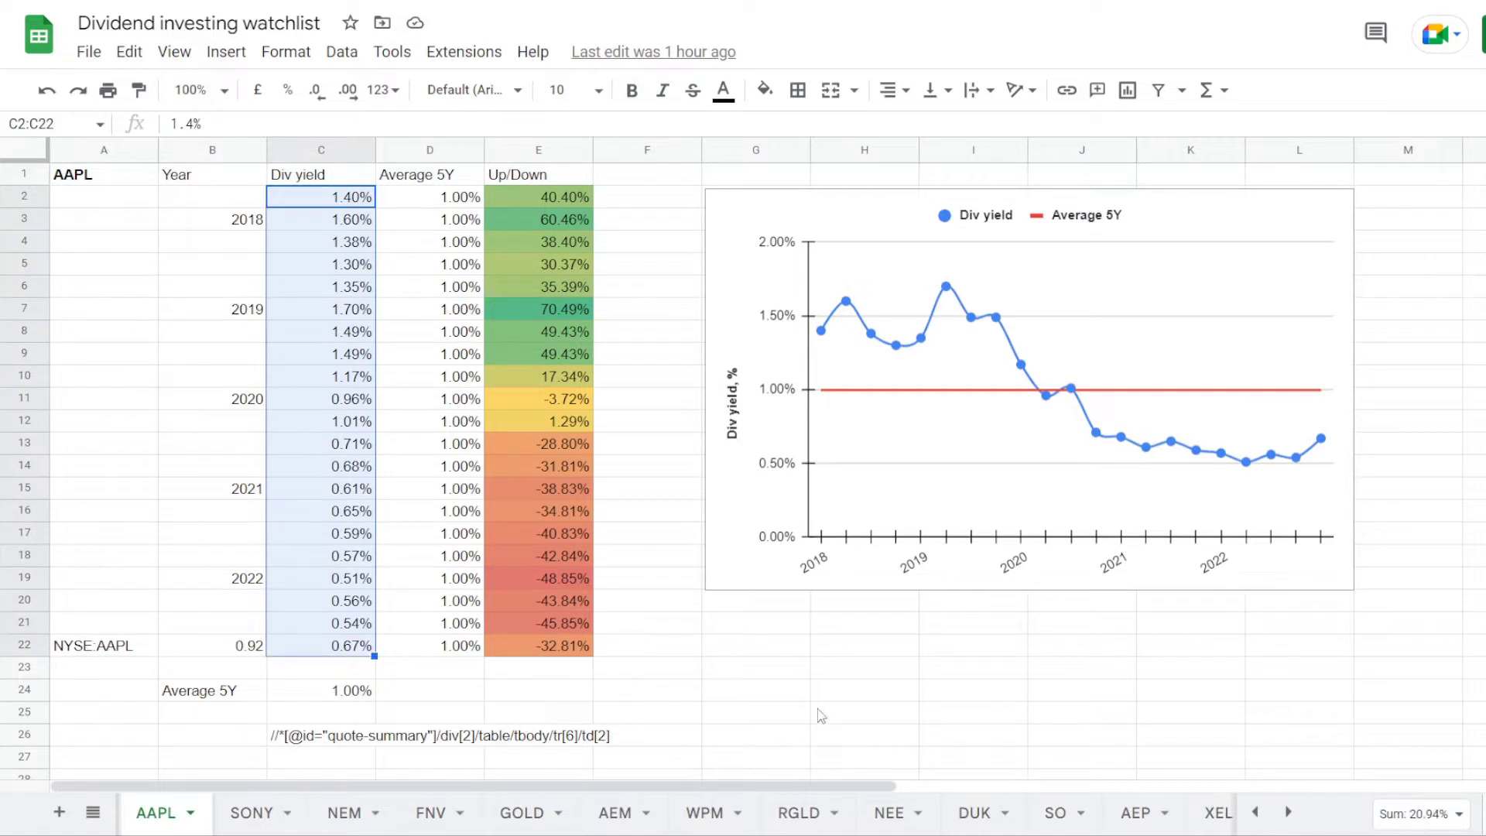
pyautogui.click(308, 698)
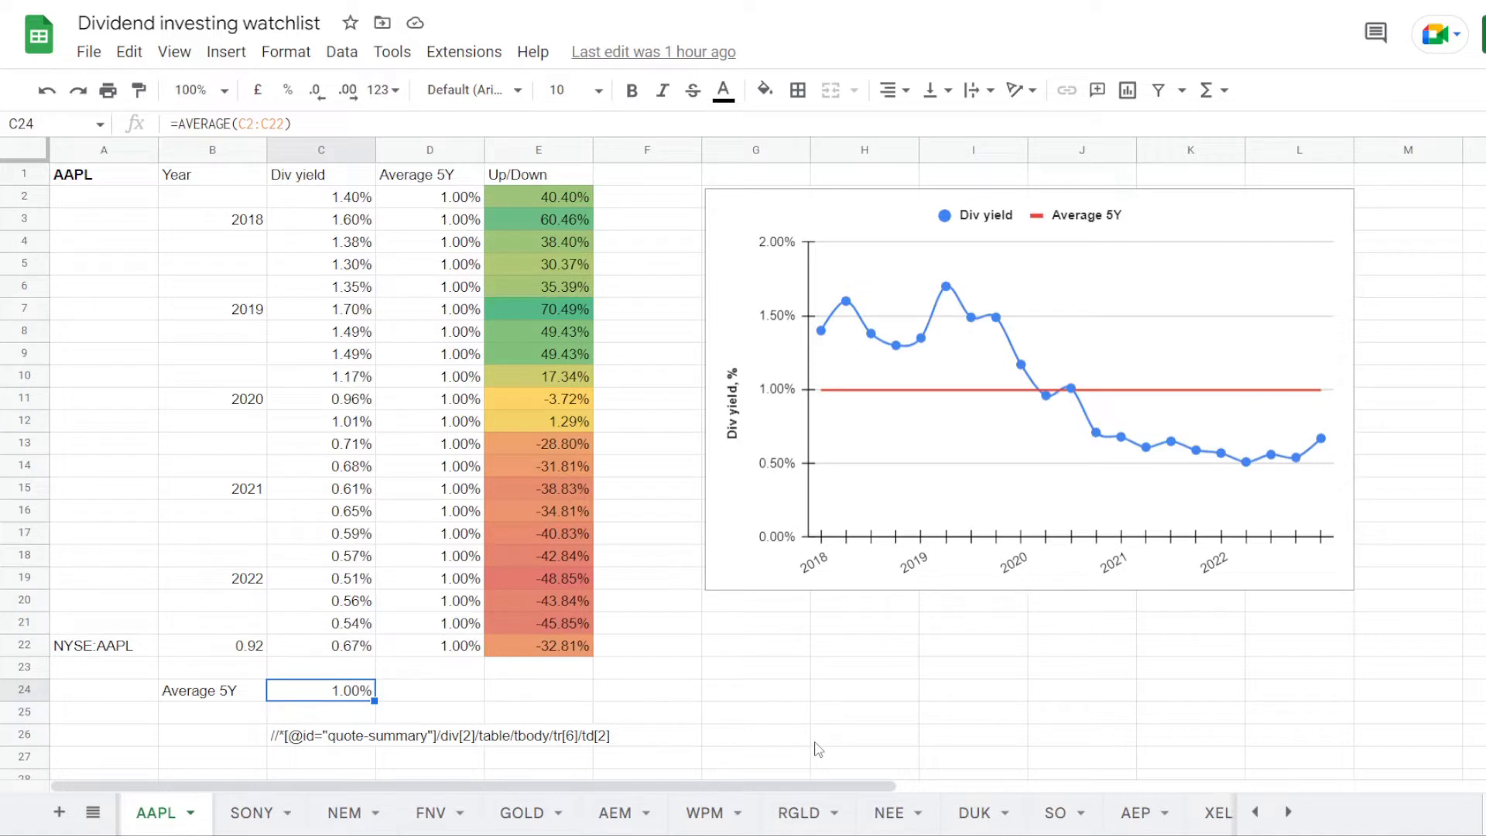
pyautogui.click(565, 221)
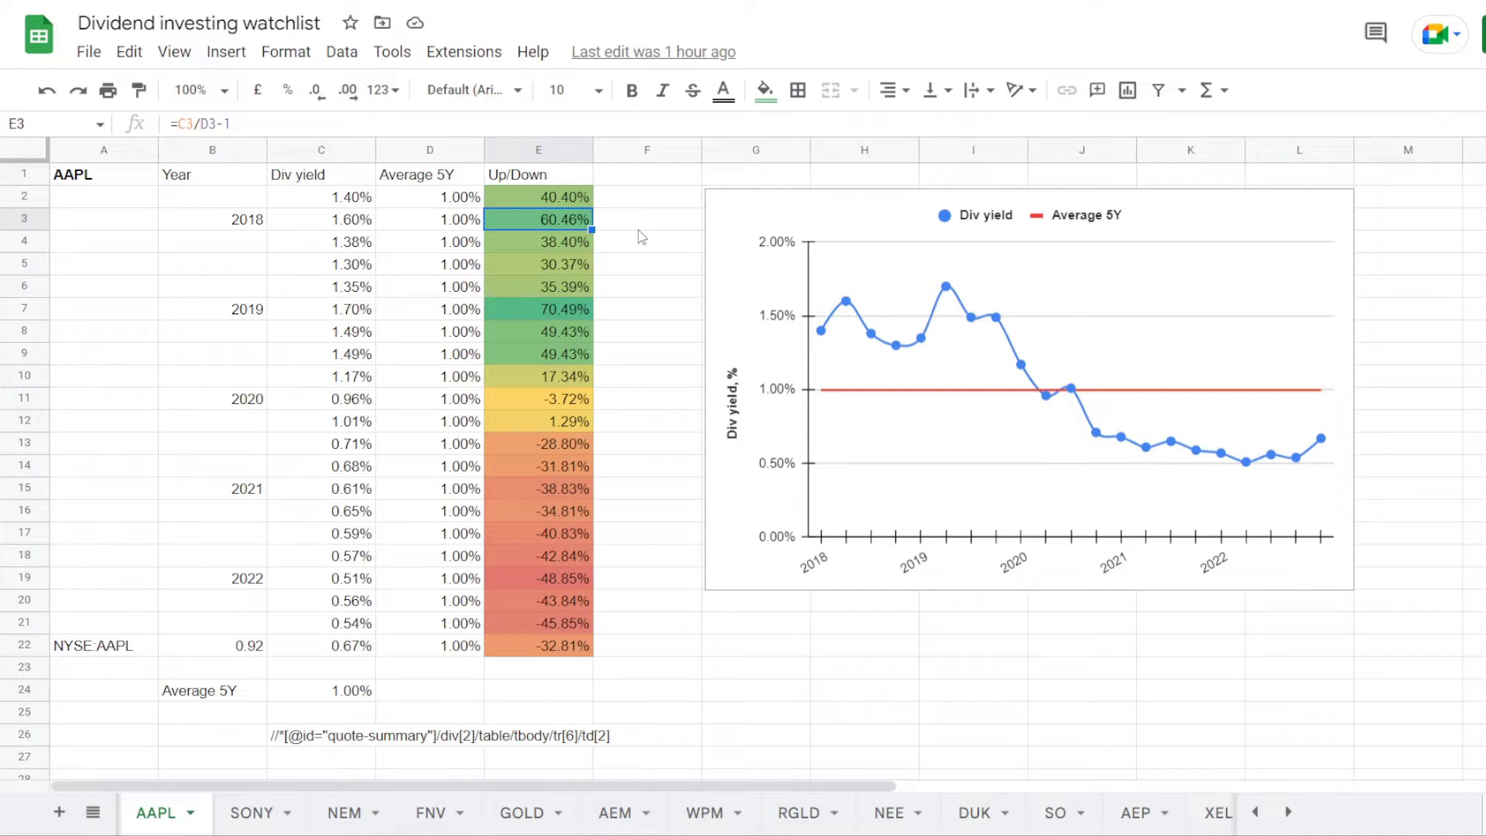
pyautogui.click(565, 309)
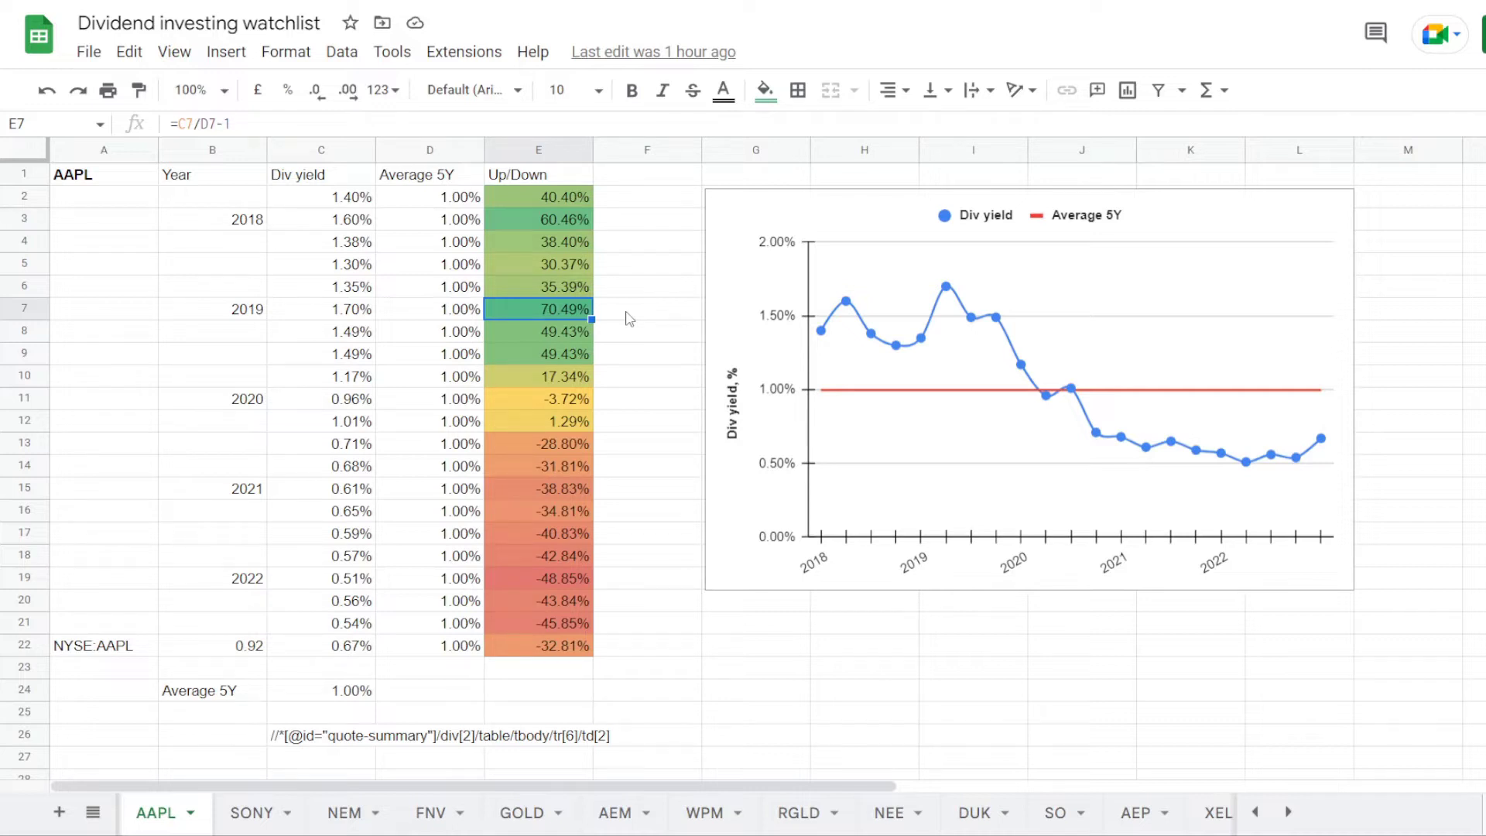
pyautogui.press('Down')
pyautogui.press('Down')
pyautogui.press('Down')
pyautogui.press('Down')
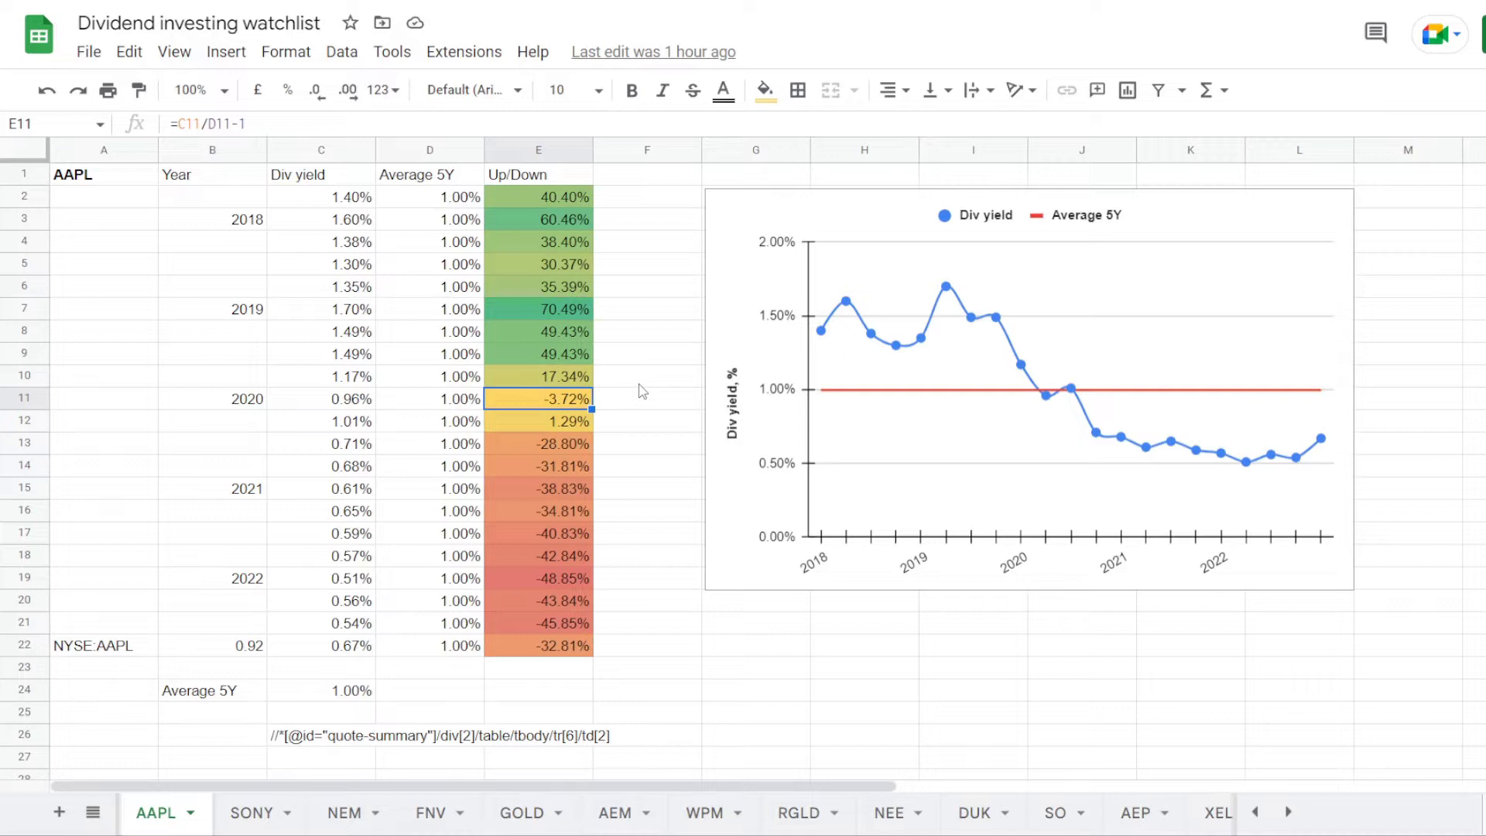
pyautogui.press('Down')
pyautogui.press('Down')
pyautogui.press('Down')
pyautogui.press('Down')
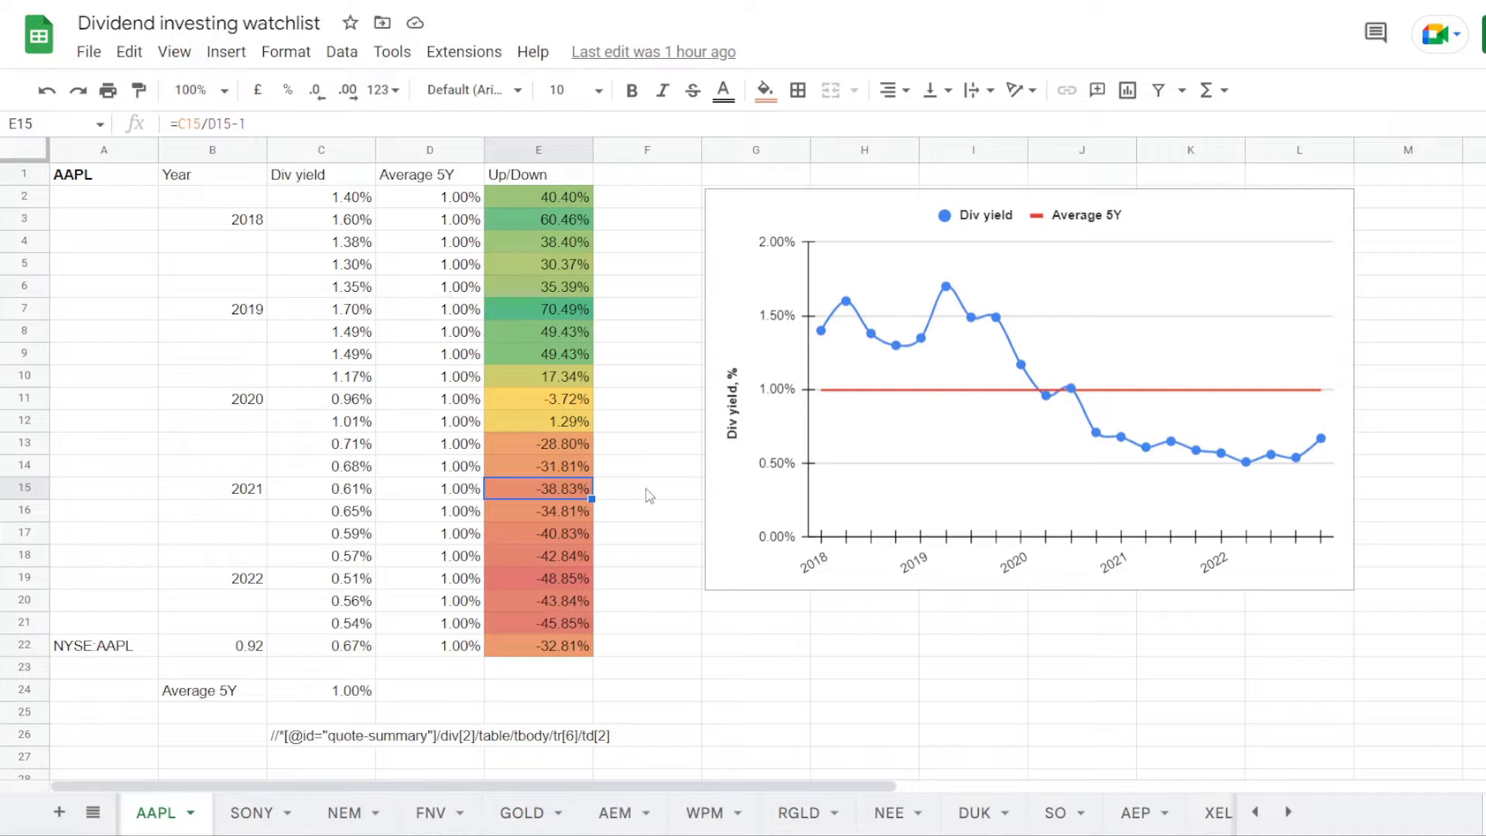
pyautogui.press('Down')
pyautogui.press('Down')
pyautogui.press('Down')
pyautogui.press('Down')
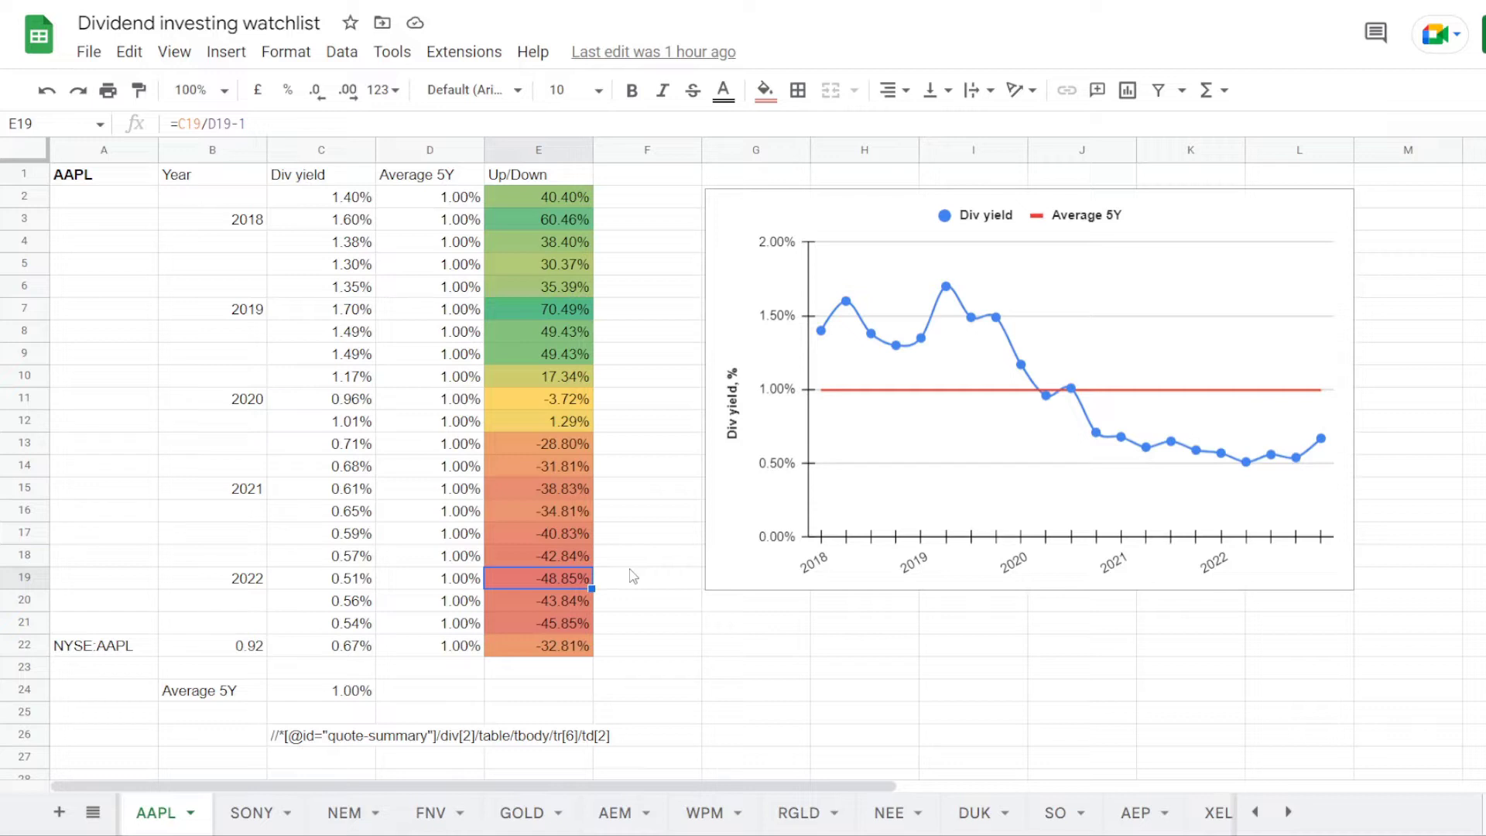
pyautogui.press('Down')
pyautogui.press('Down')
pyautogui.press('Down')
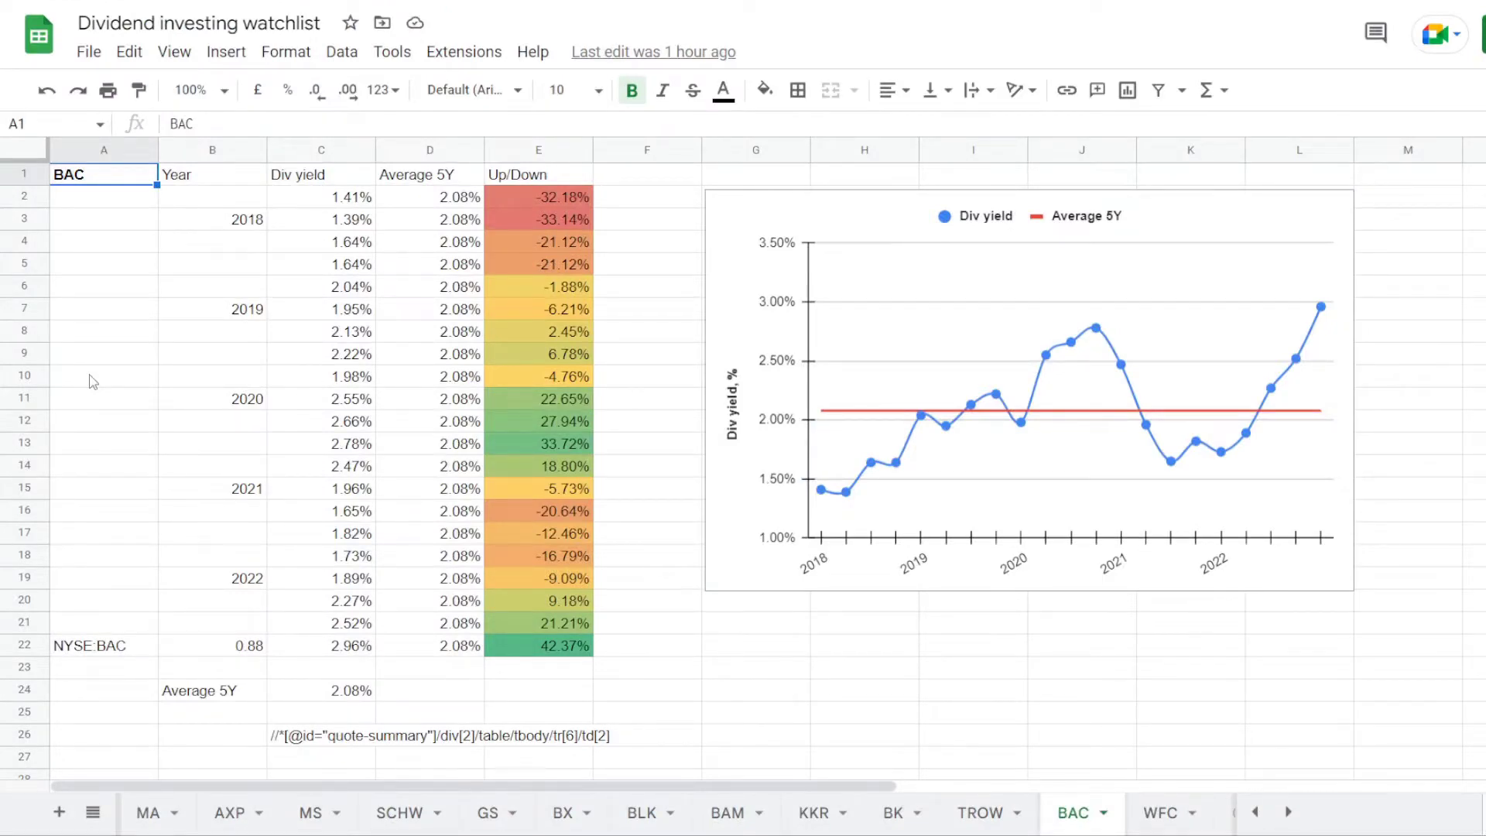
pyautogui.moveTo(317, 197); pyautogui.dragTo(319, 657)
pyautogui.click(320, 689)
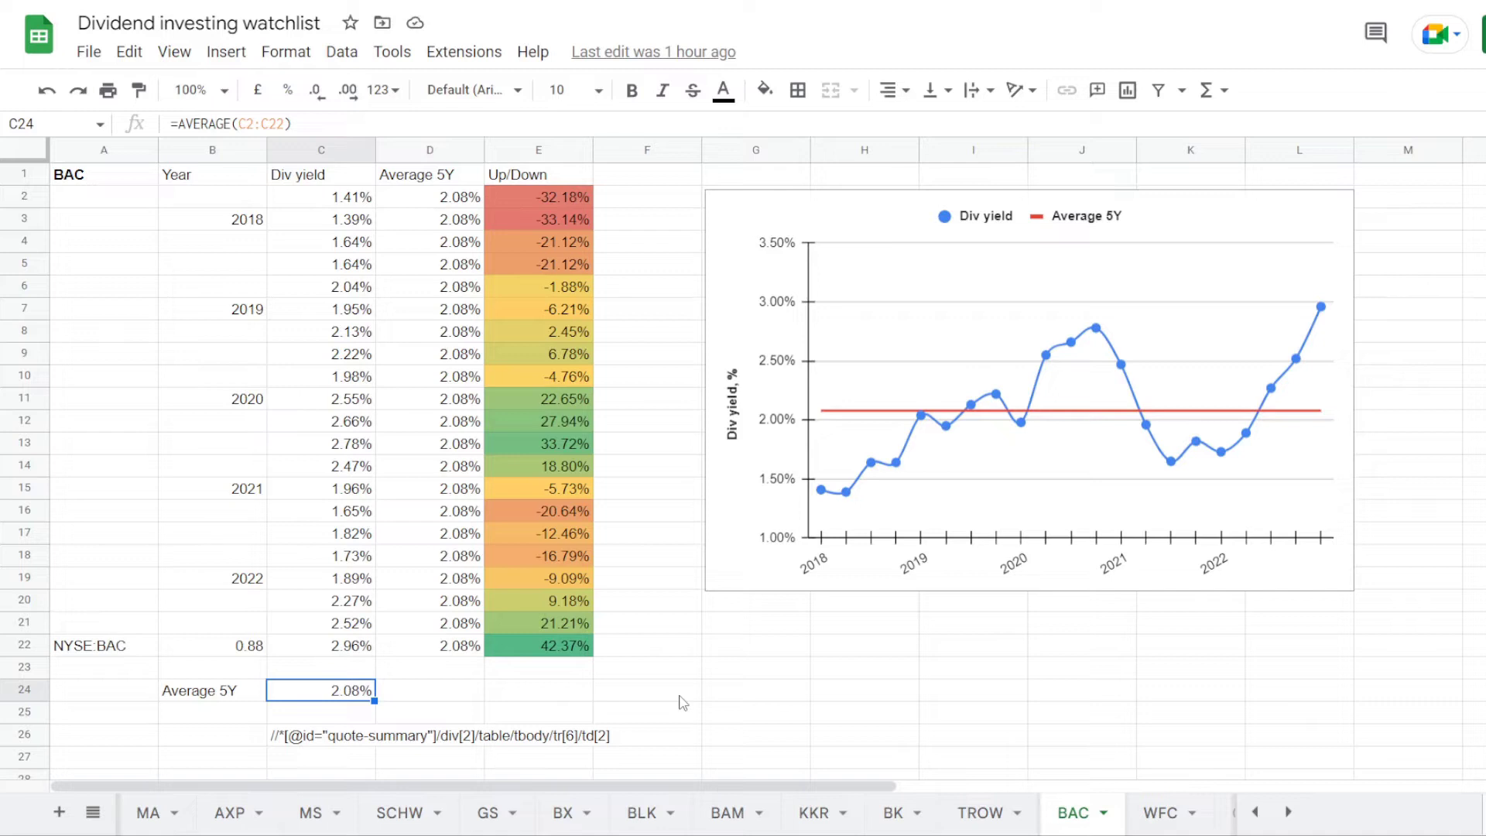
pyautogui.click(541, 219)
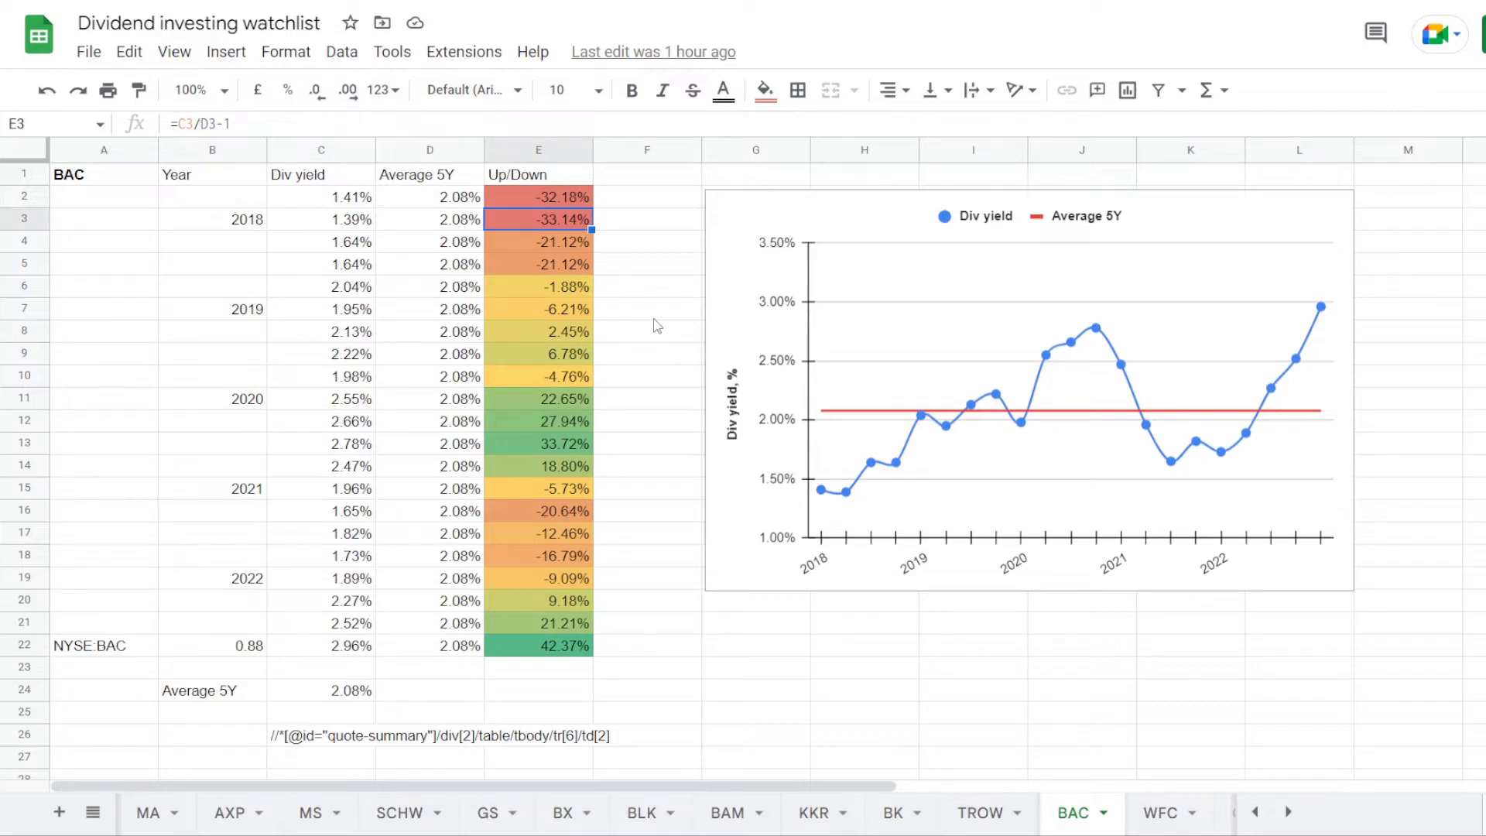
# Step: Step down column E through the Up/Down formulas in E7, E11, E15, E19 and E22
pyautogui.press('Down')
pyautogui.press('Down')
pyautogui.press('Down')
pyautogui.press('Down')
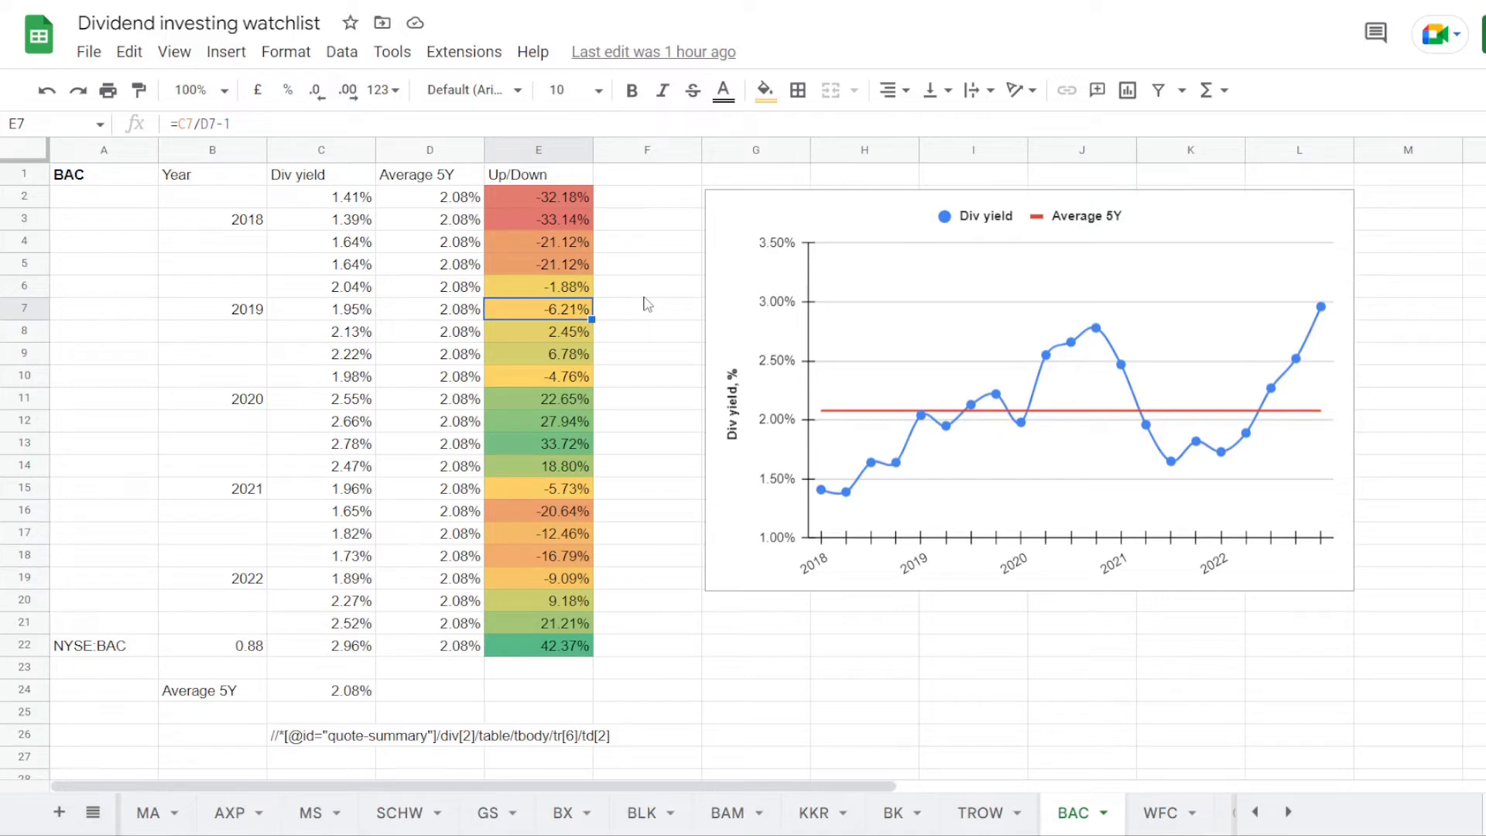
pyautogui.press('Down')
pyautogui.press('Down')
pyautogui.press('Down')
pyautogui.press('Down')
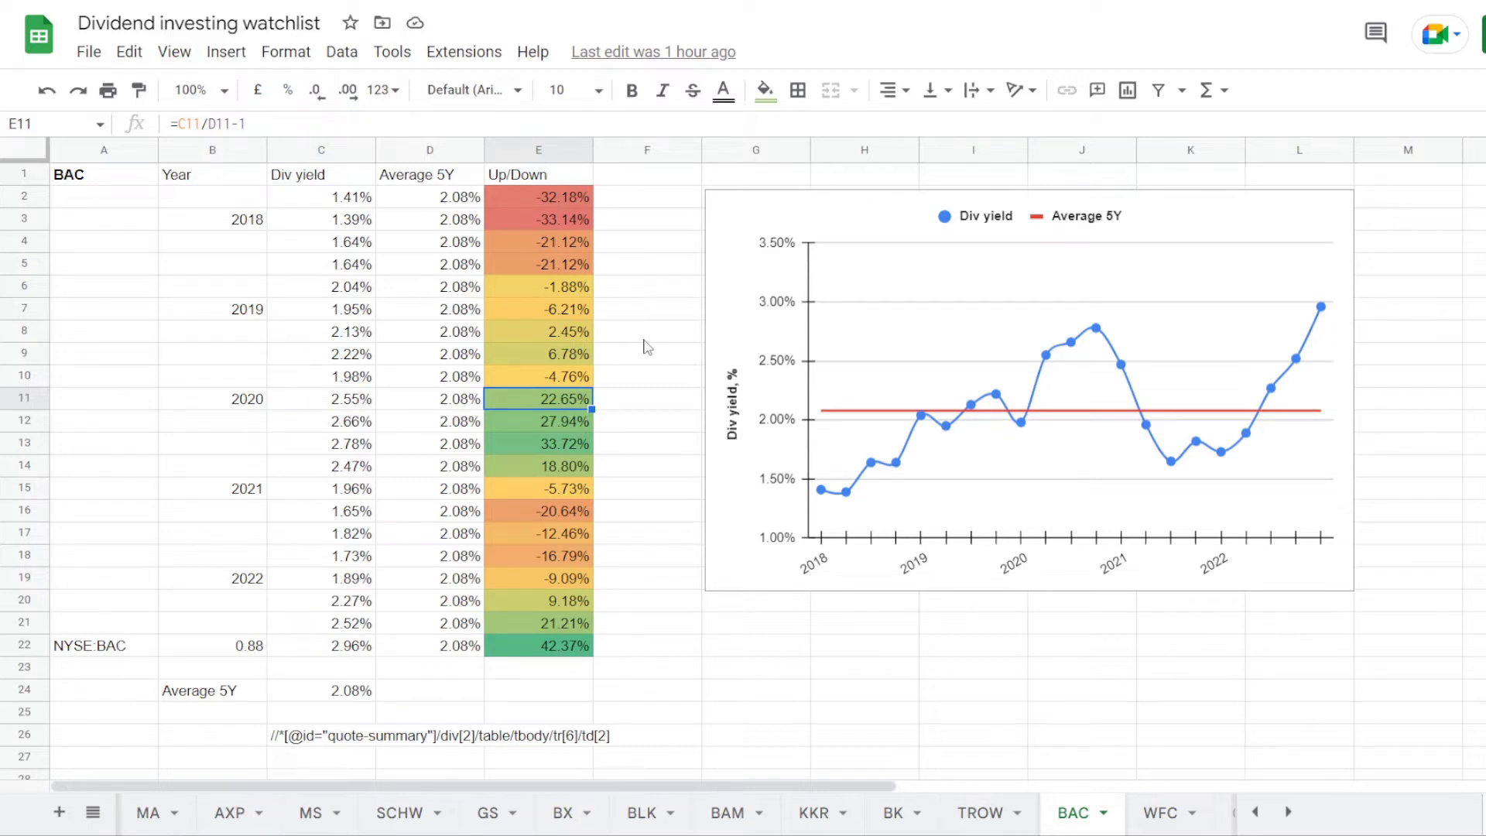
pyautogui.press('Down')
pyautogui.press('Down')
pyautogui.press('Down')
pyautogui.press('Down')
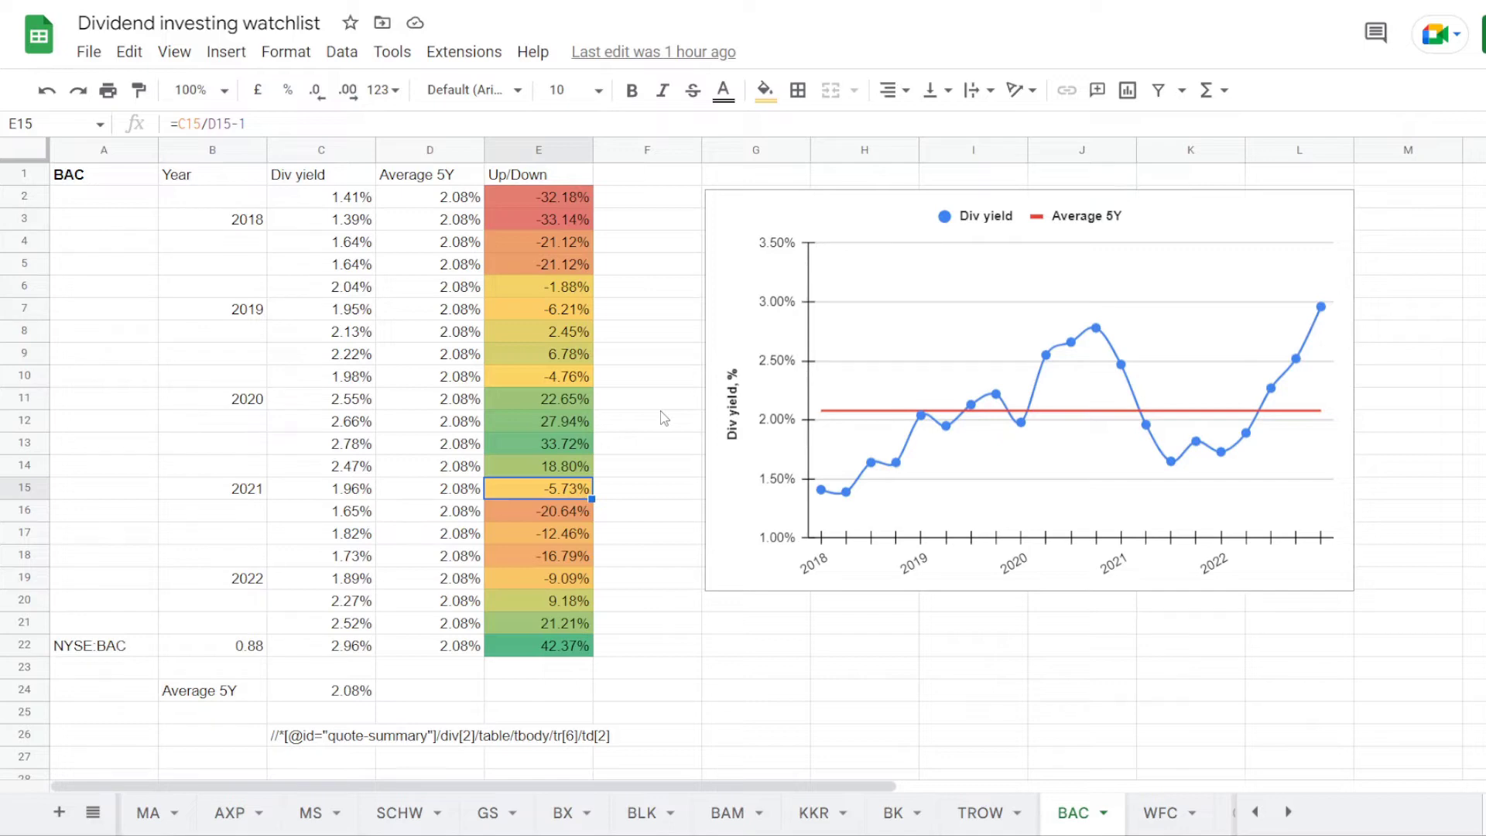
pyautogui.press('Down')
pyautogui.press('Down')
pyautogui.press('Down')
pyautogui.press('Down')
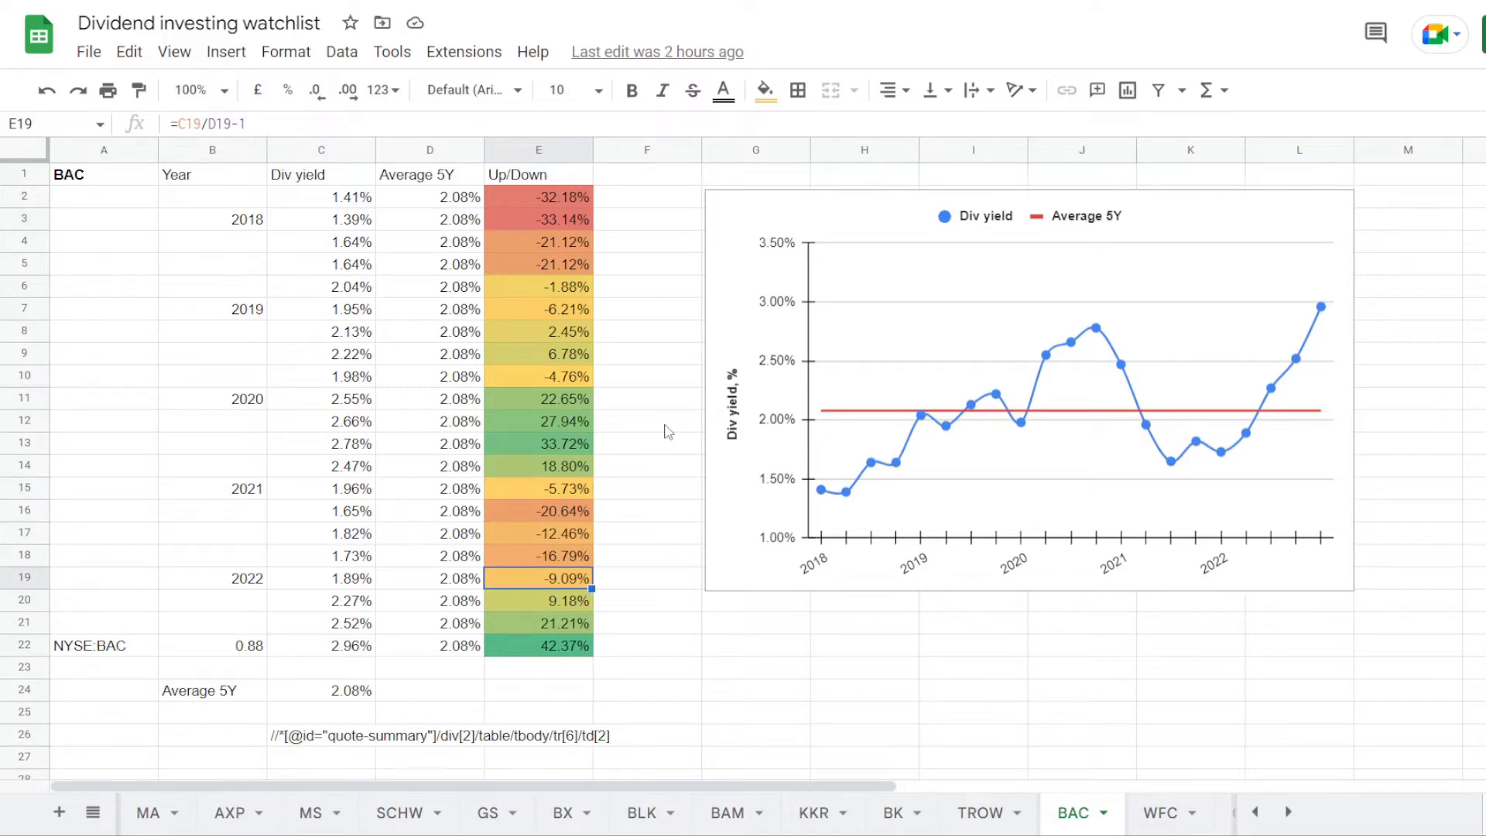
pyautogui.press('Down')
pyautogui.press('Down')
pyautogui.press('Down')
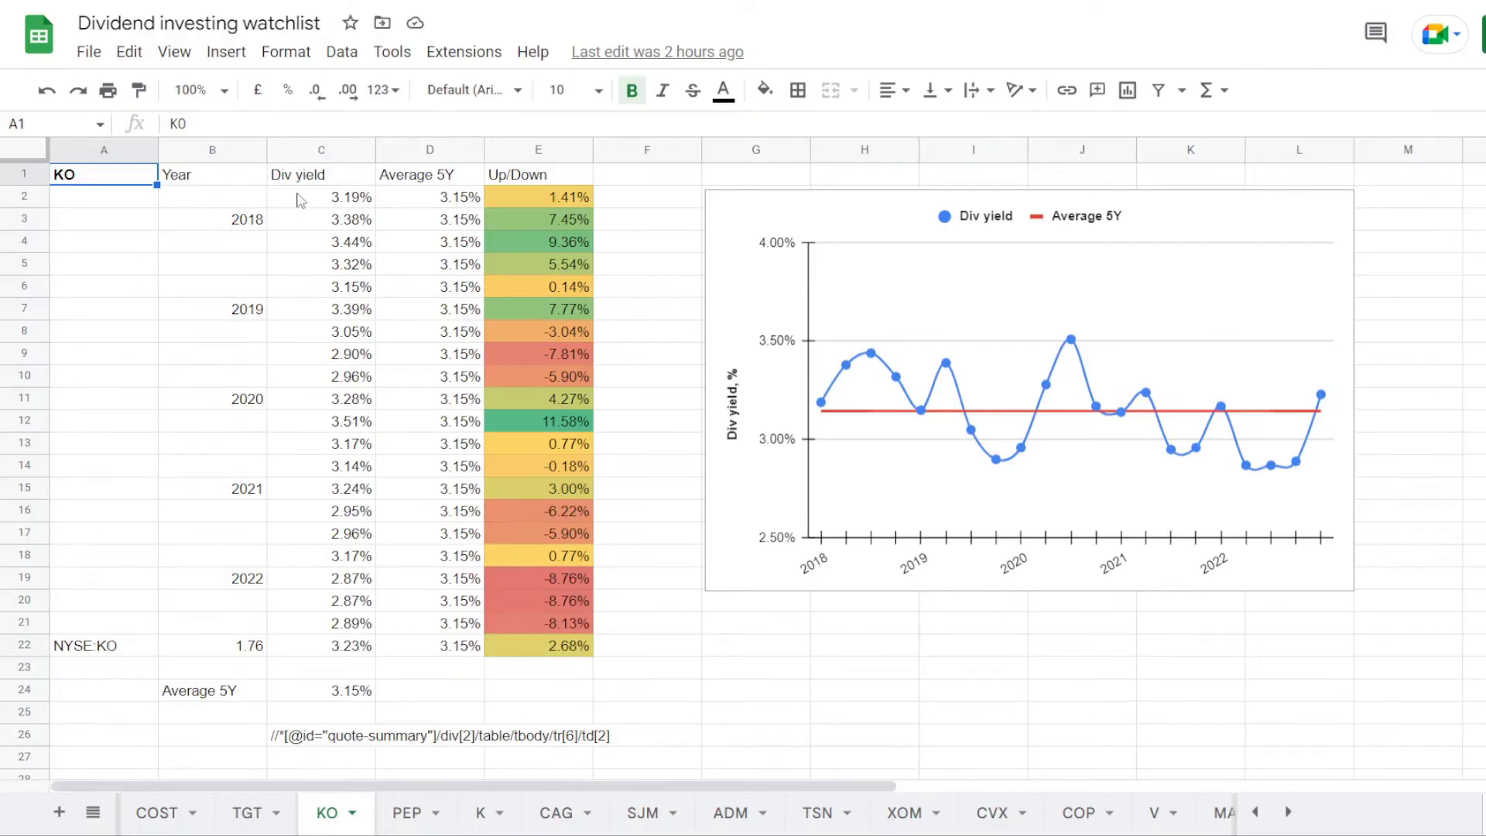
pyautogui.moveTo(300, 200); pyautogui.dragTo(294, 654)
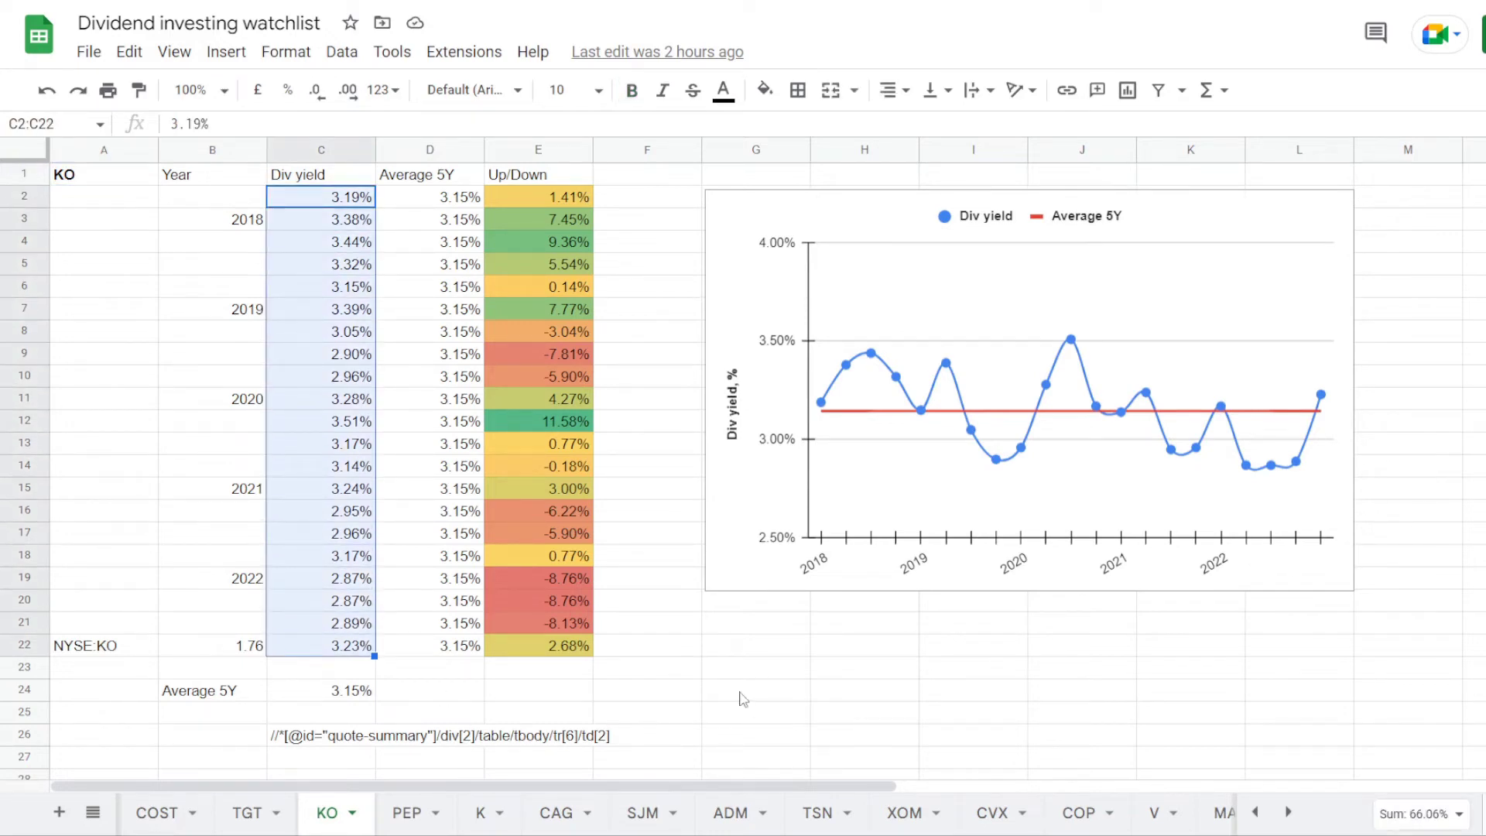
pyautogui.click(319, 691)
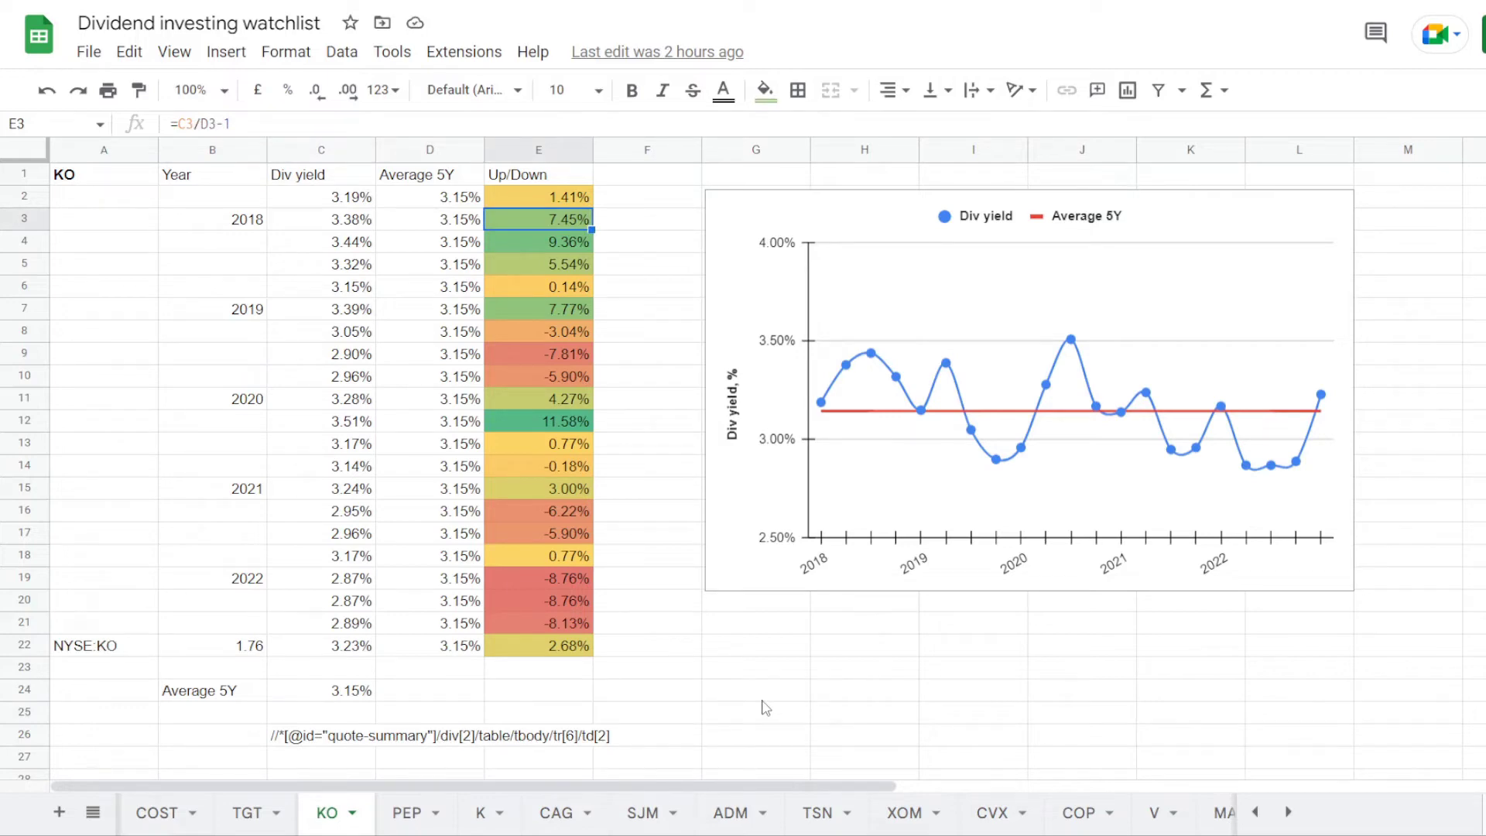
pyautogui.press('Down')
pyautogui.press('Down')
pyautogui.press('Down')
pyautogui.press('Down')
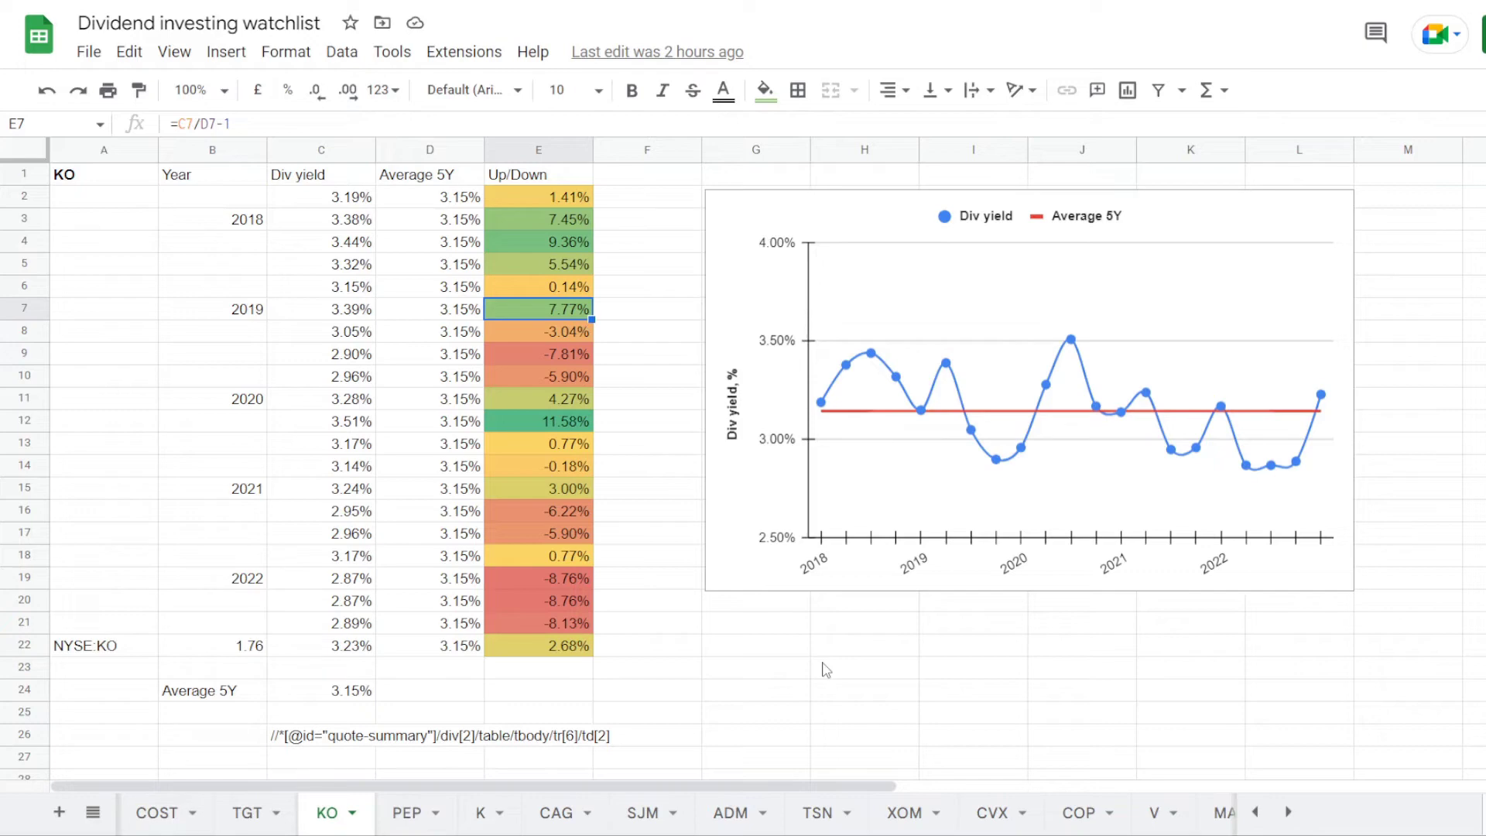
pyautogui.press('Down')
pyautogui.press('Down')
pyautogui.press('Down')
pyautogui.press('Down')
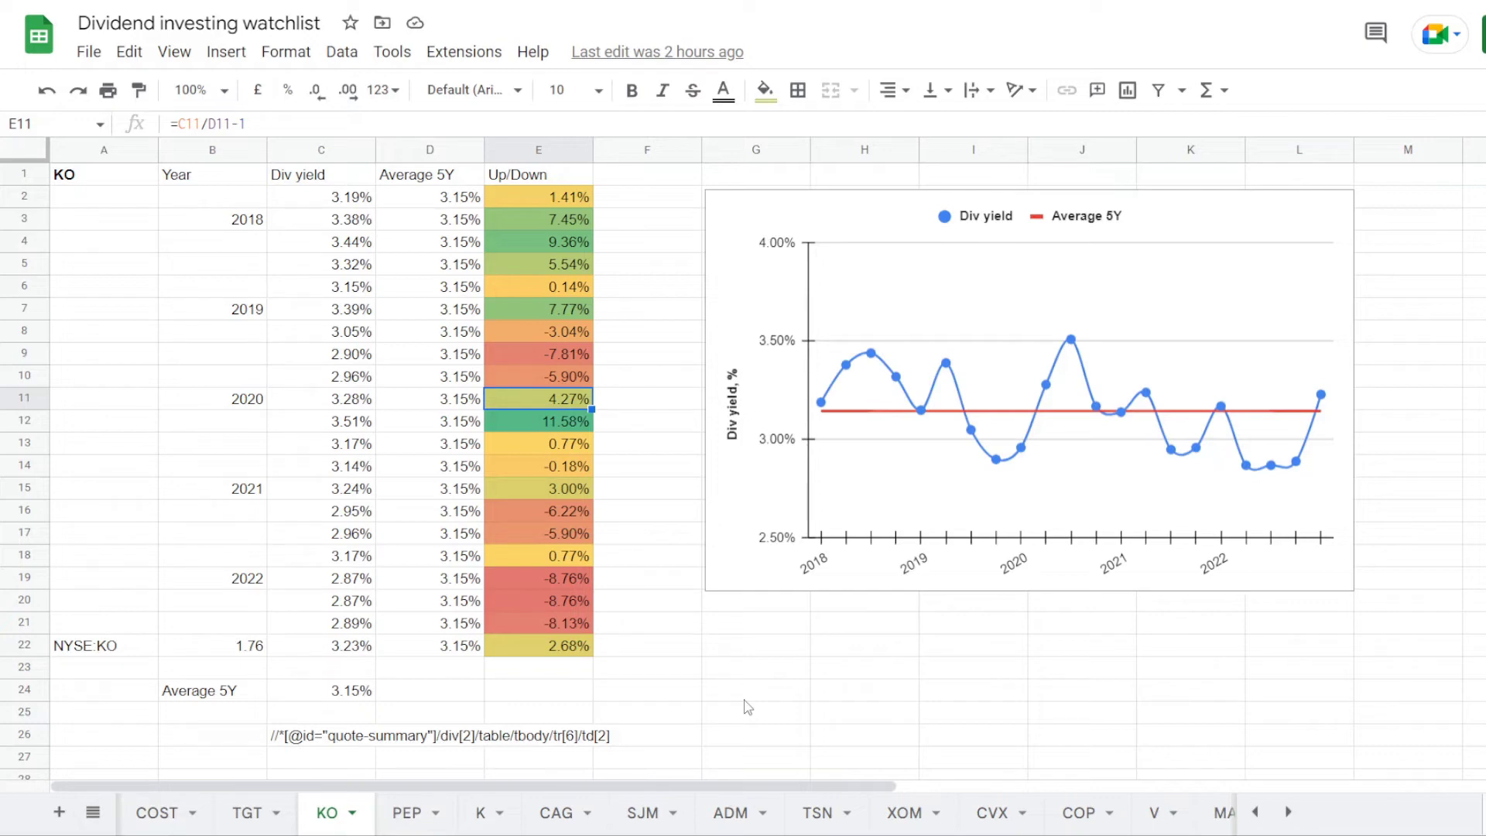
pyautogui.press('Down')
pyautogui.press('Down')
pyautogui.press('Down')
pyautogui.press('Down')
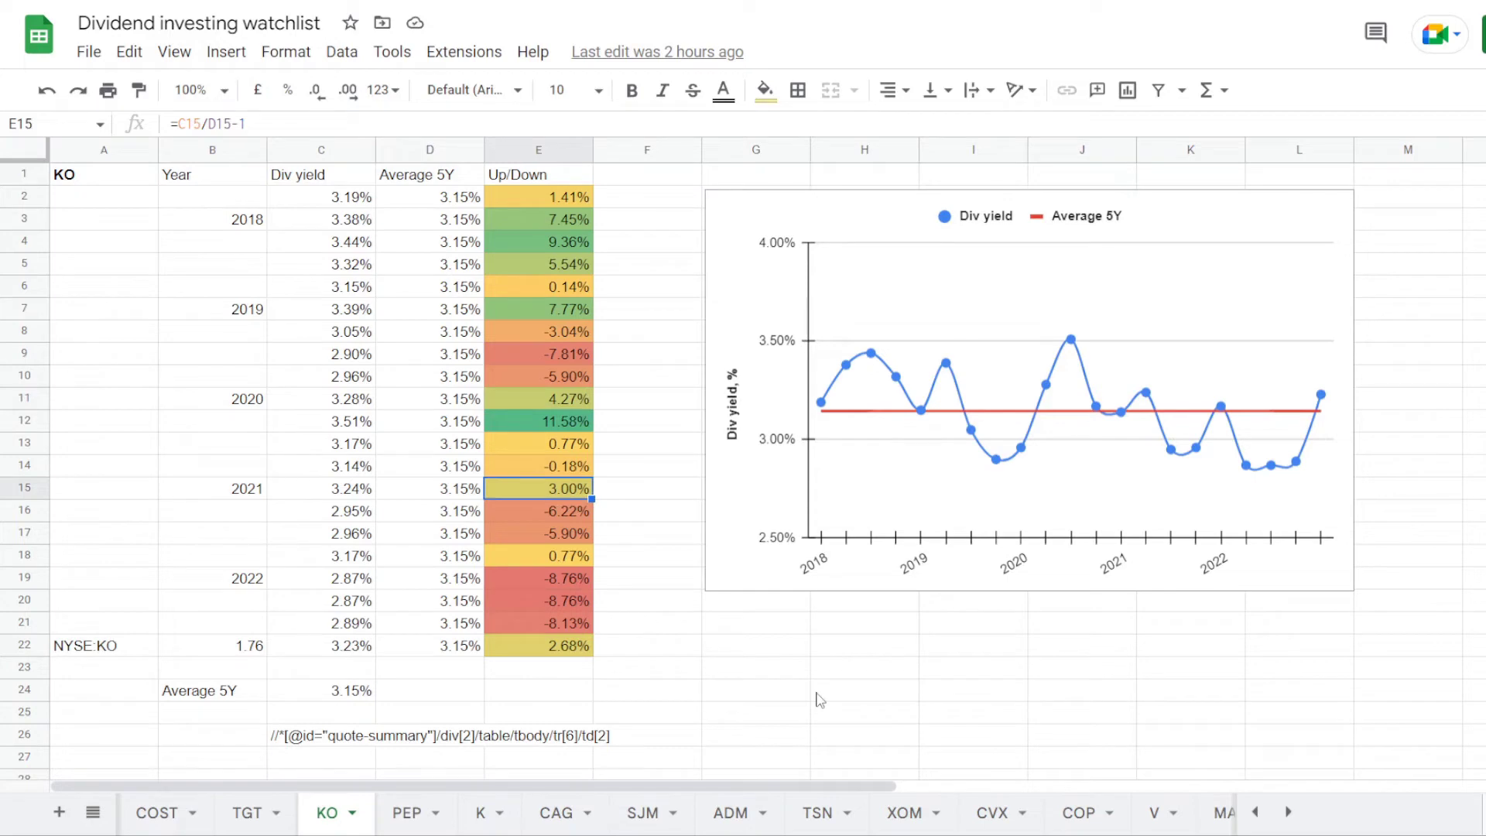
pyautogui.press('Down')
pyautogui.press('Down')
pyautogui.press('Down')
pyautogui.press('Down')
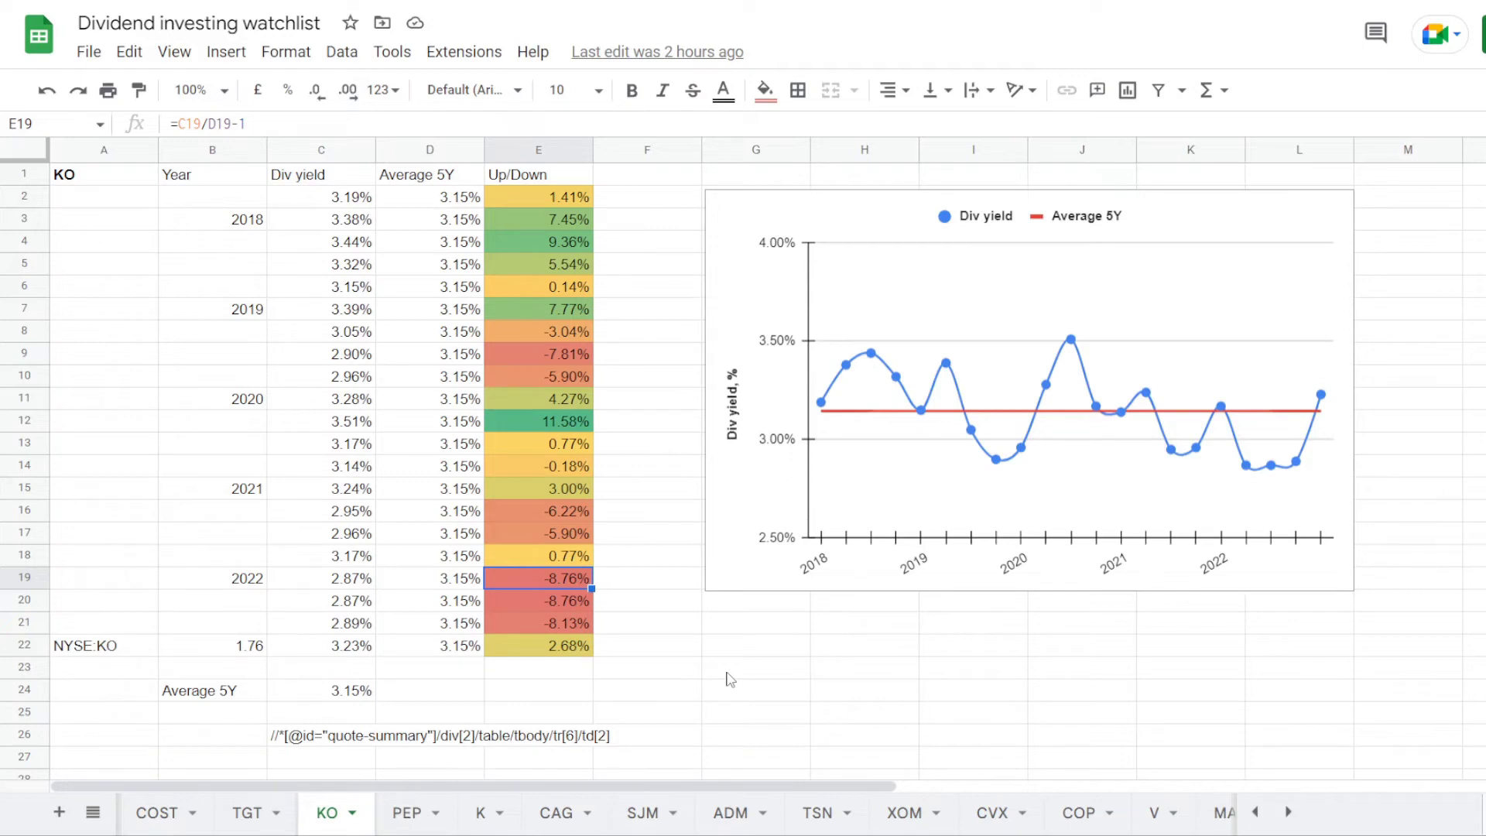
pyautogui.press('Down')
pyautogui.press('Down')
pyautogui.press('Down')
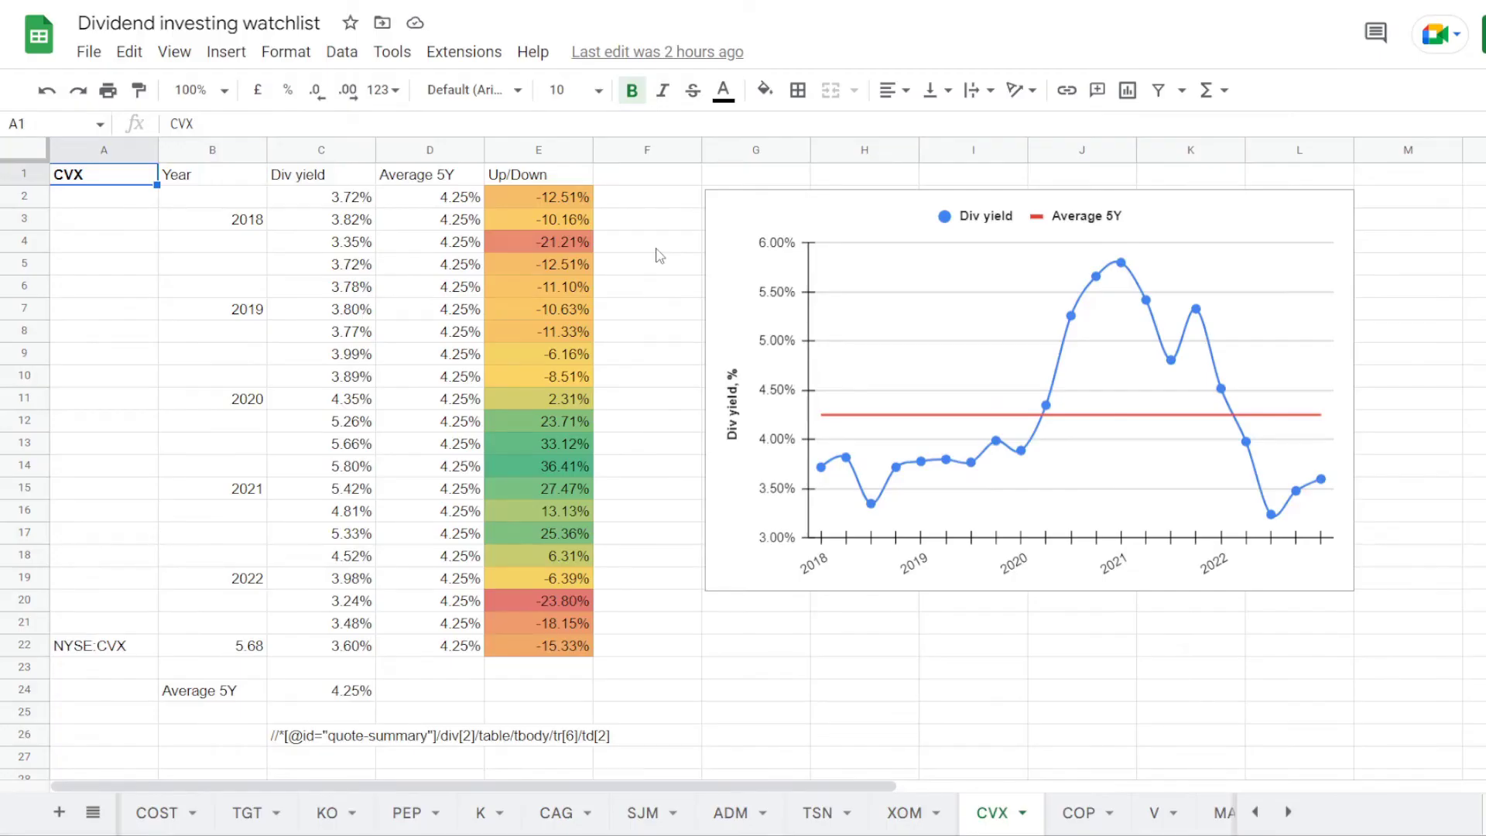
pyautogui.moveTo(321, 196); pyautogui.dragTo(310, 659)
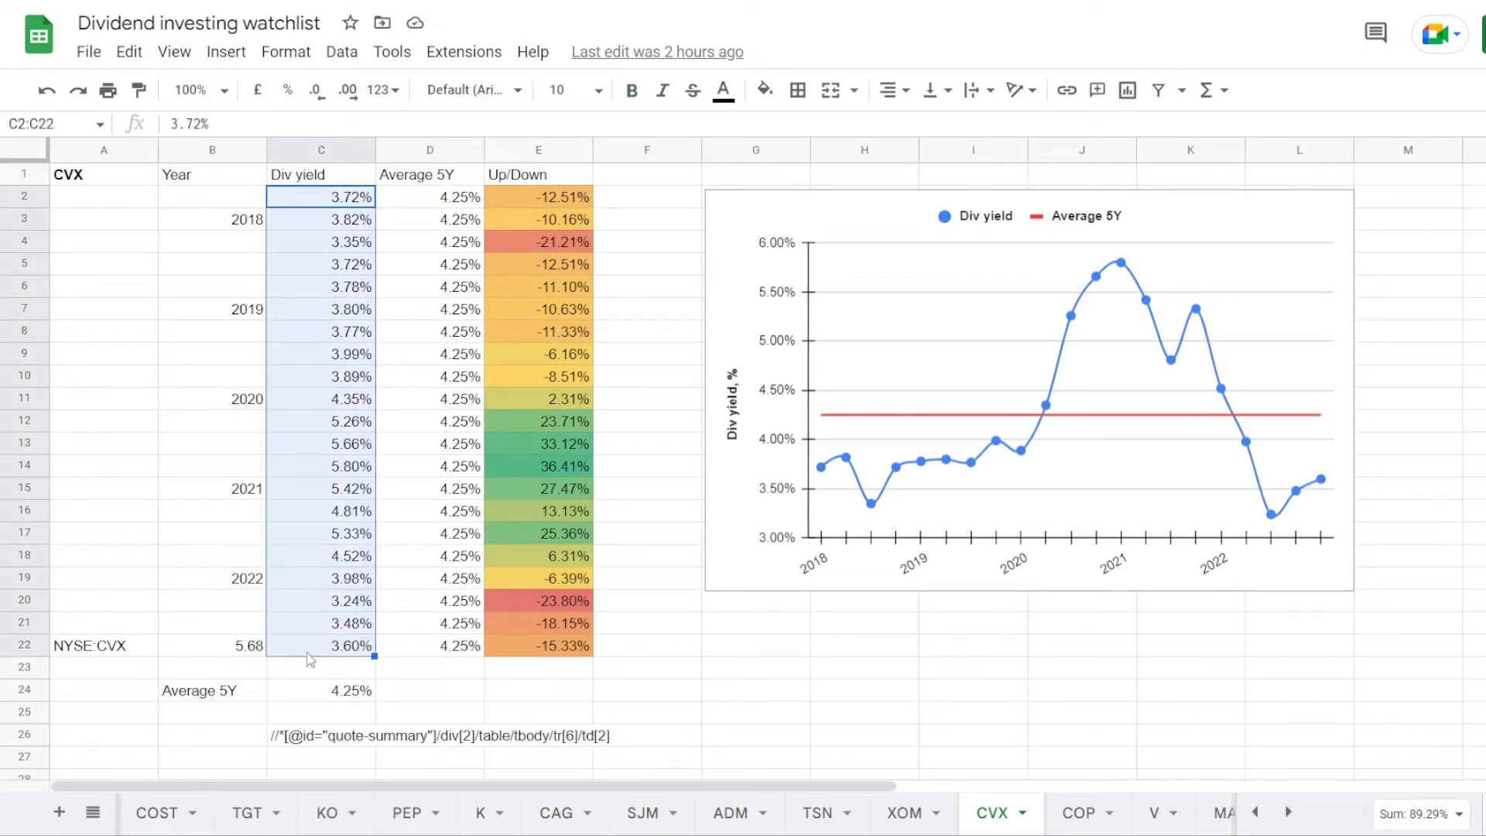
pyautogui.click(318, 692)
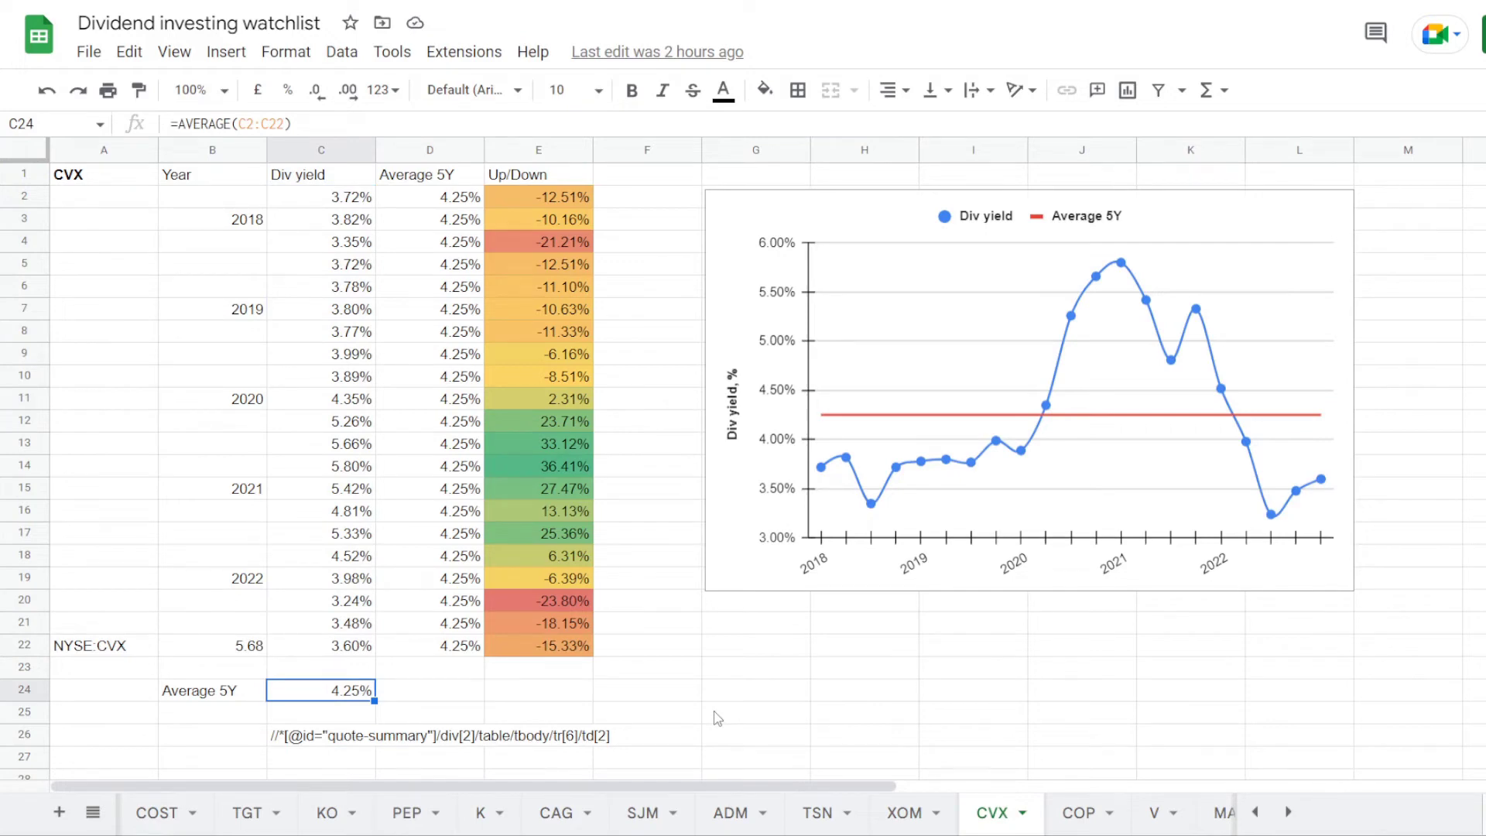
pyautogui.click(553, 220)
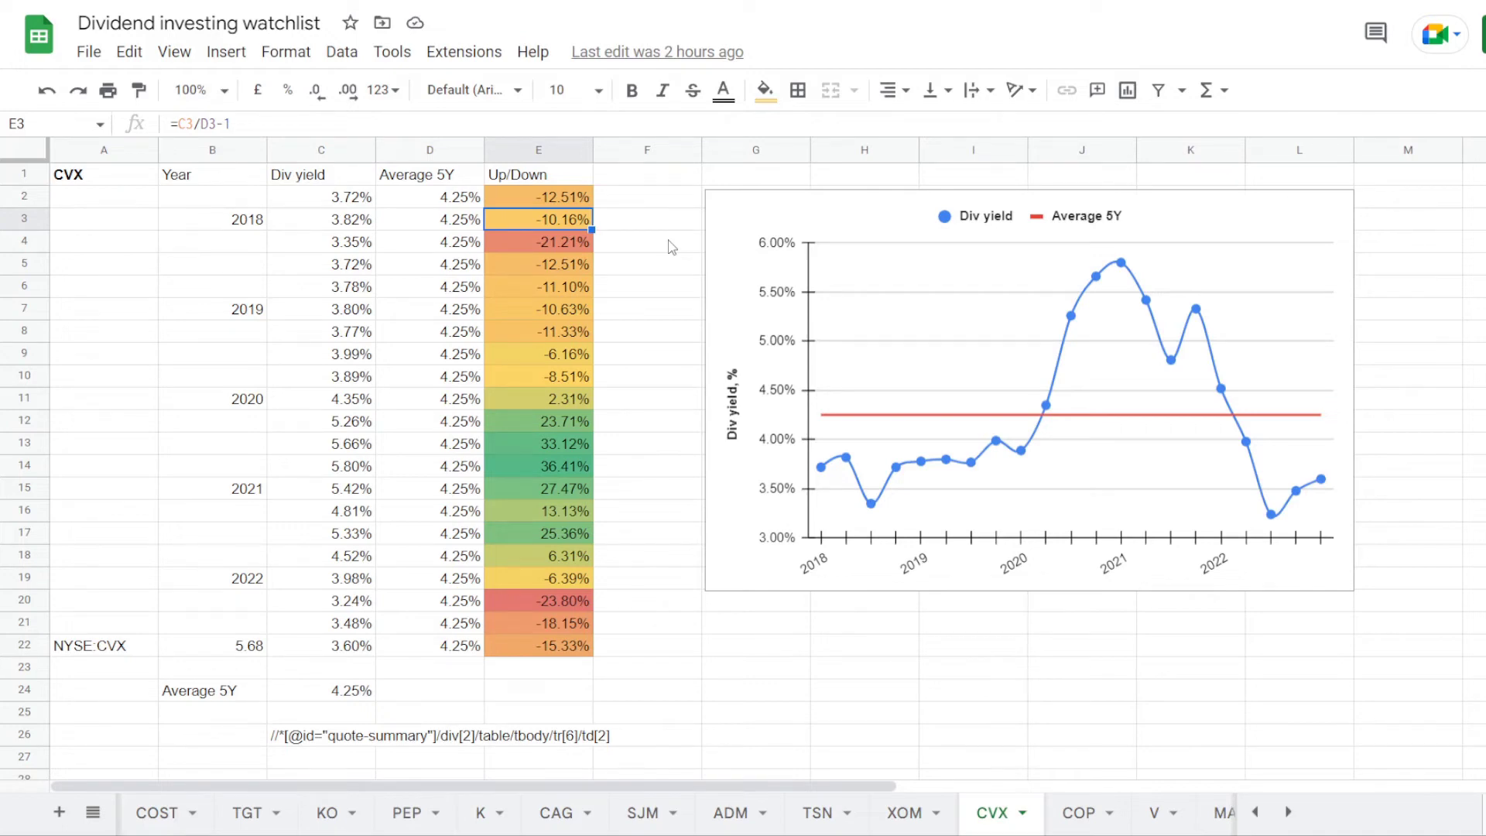
pyautogui.press('Down')
pyautogui.press('Down')
pyautogui.press('Down')
pyautogui.press('Down')
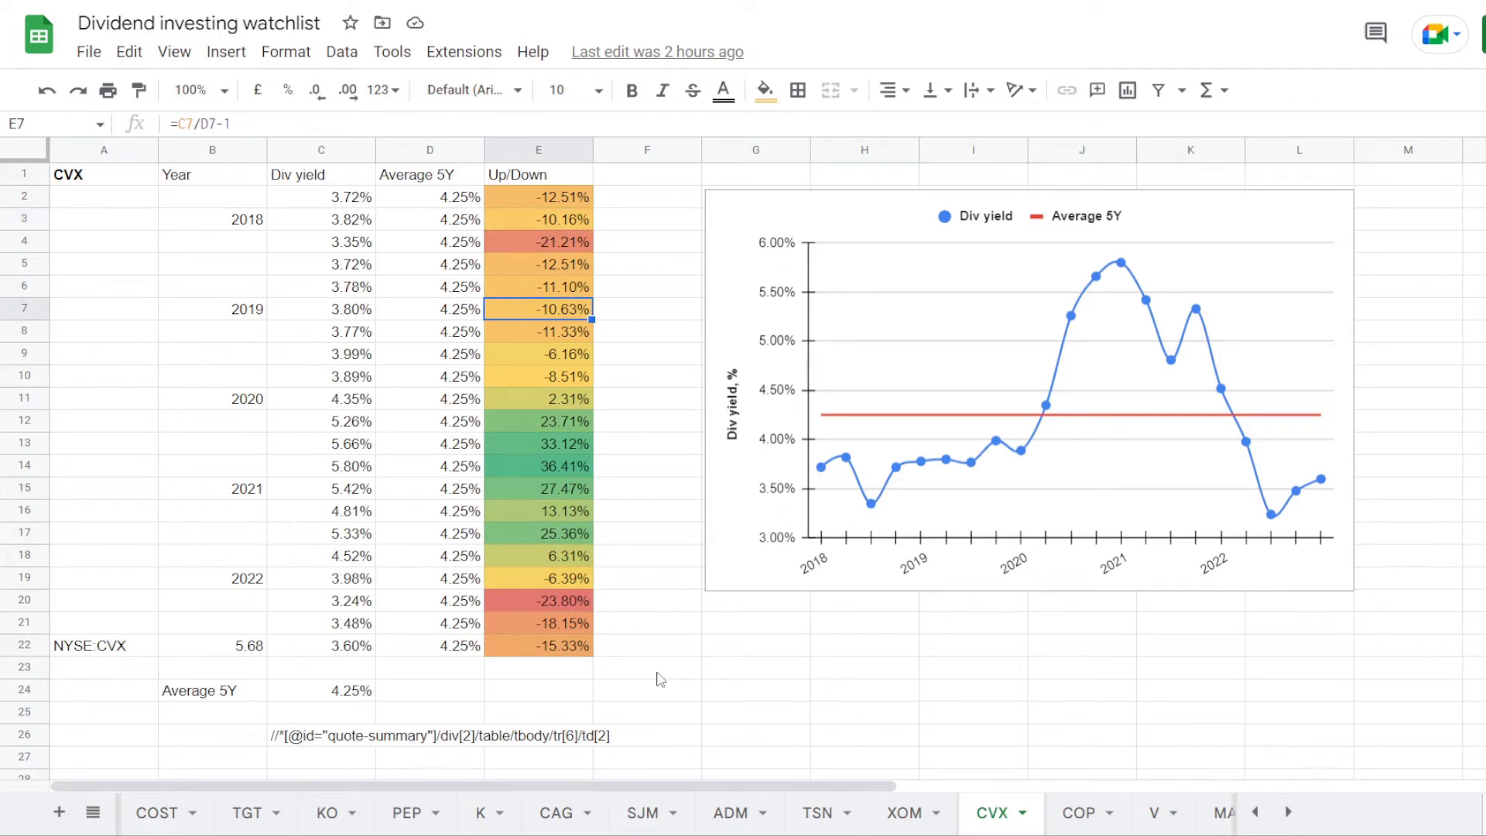
pyautogui.press('Down')
pyautogui.press('Down')
pyautogui.press('Down')
pyautogui.press('Down')
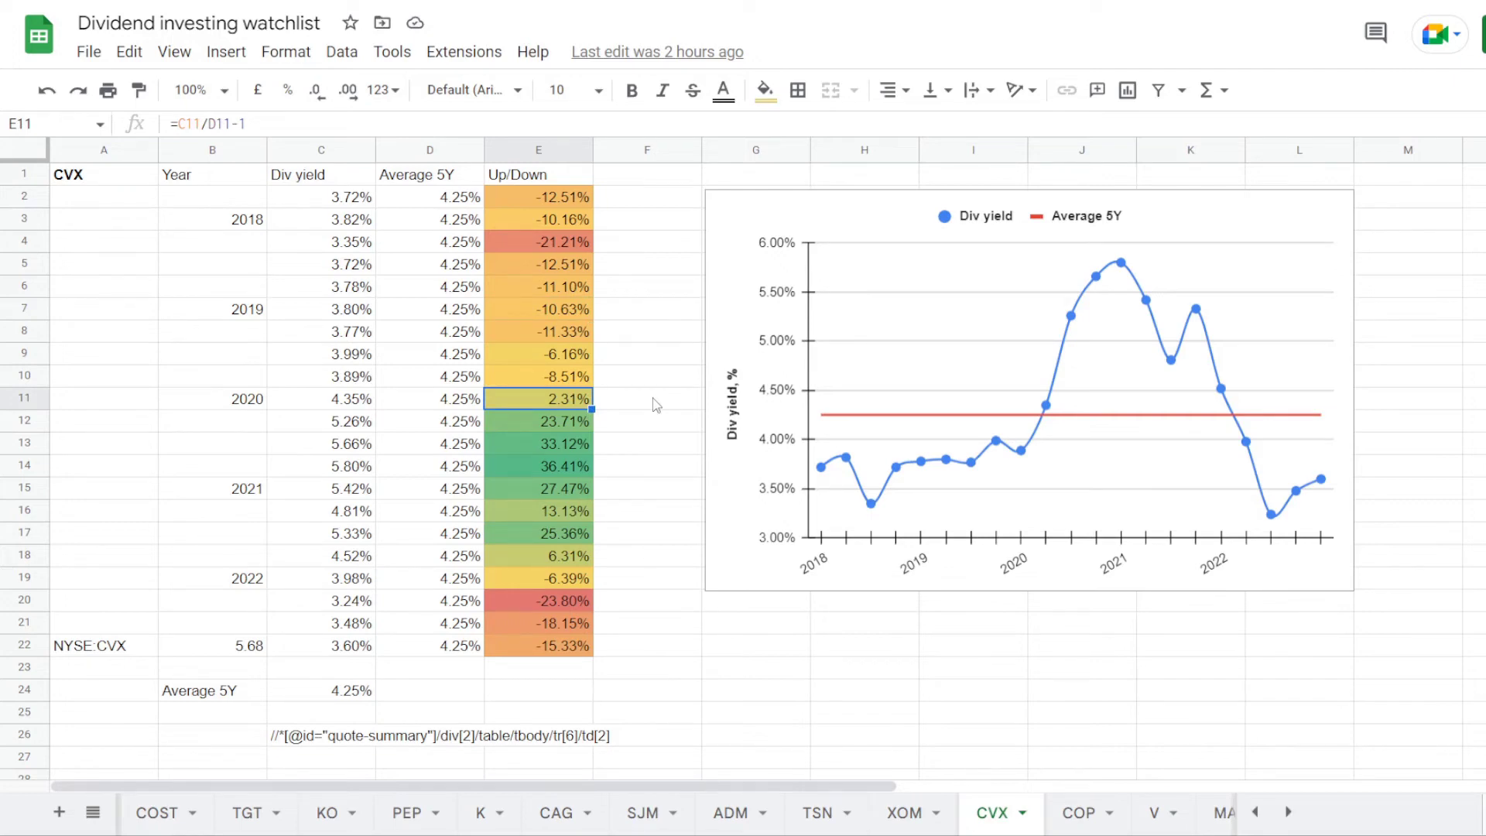
pyautogui.press('Down')
pyautogui.press('Down')
pyautogui.press('Down')
pyautogui.press('Down')
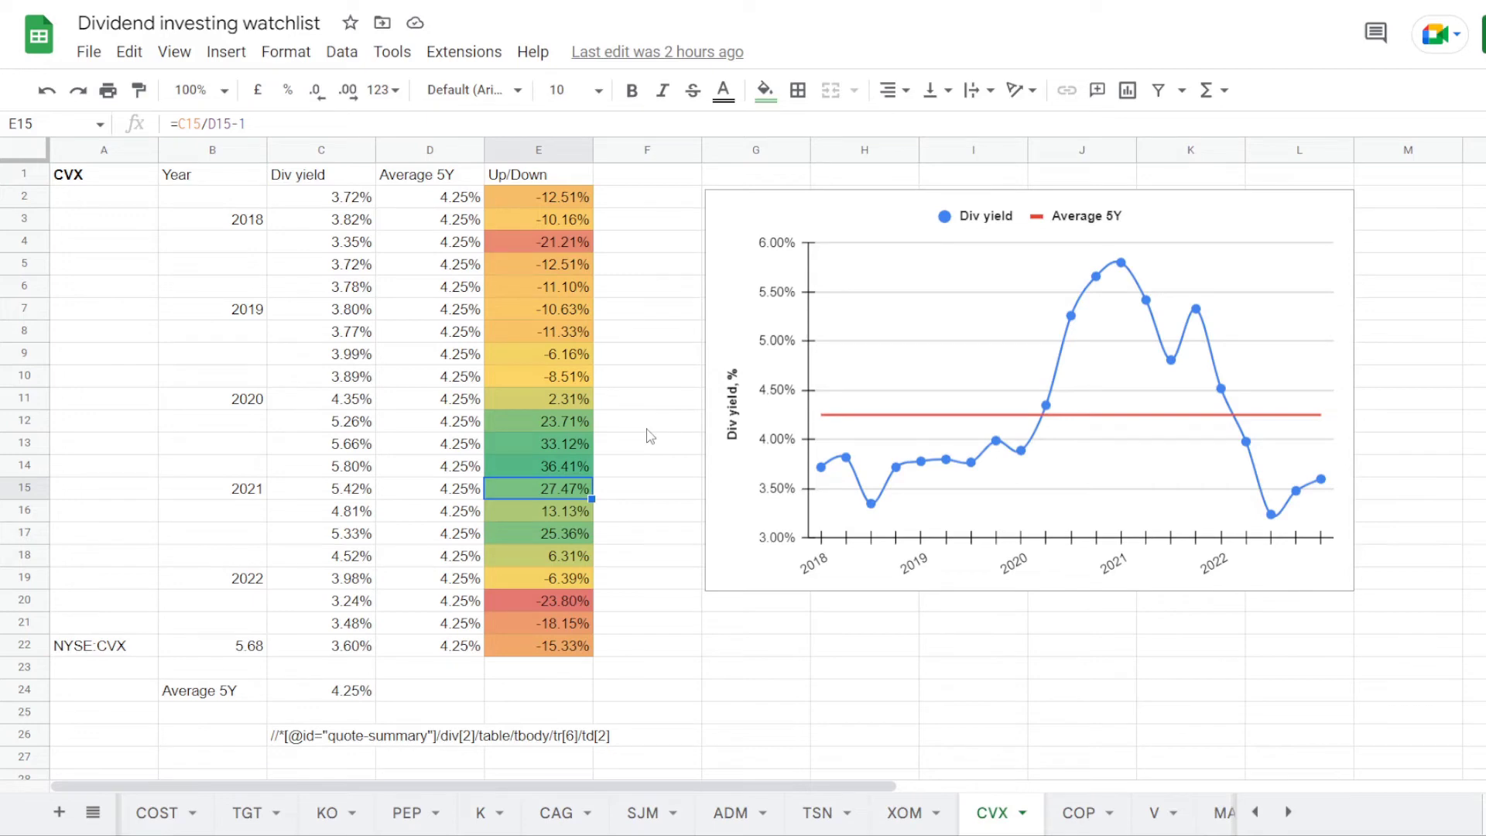
pyautogui.press('Down')
pyautogui.press('Down')
pyautogui.press('Down')
pyautogui.press('Down')
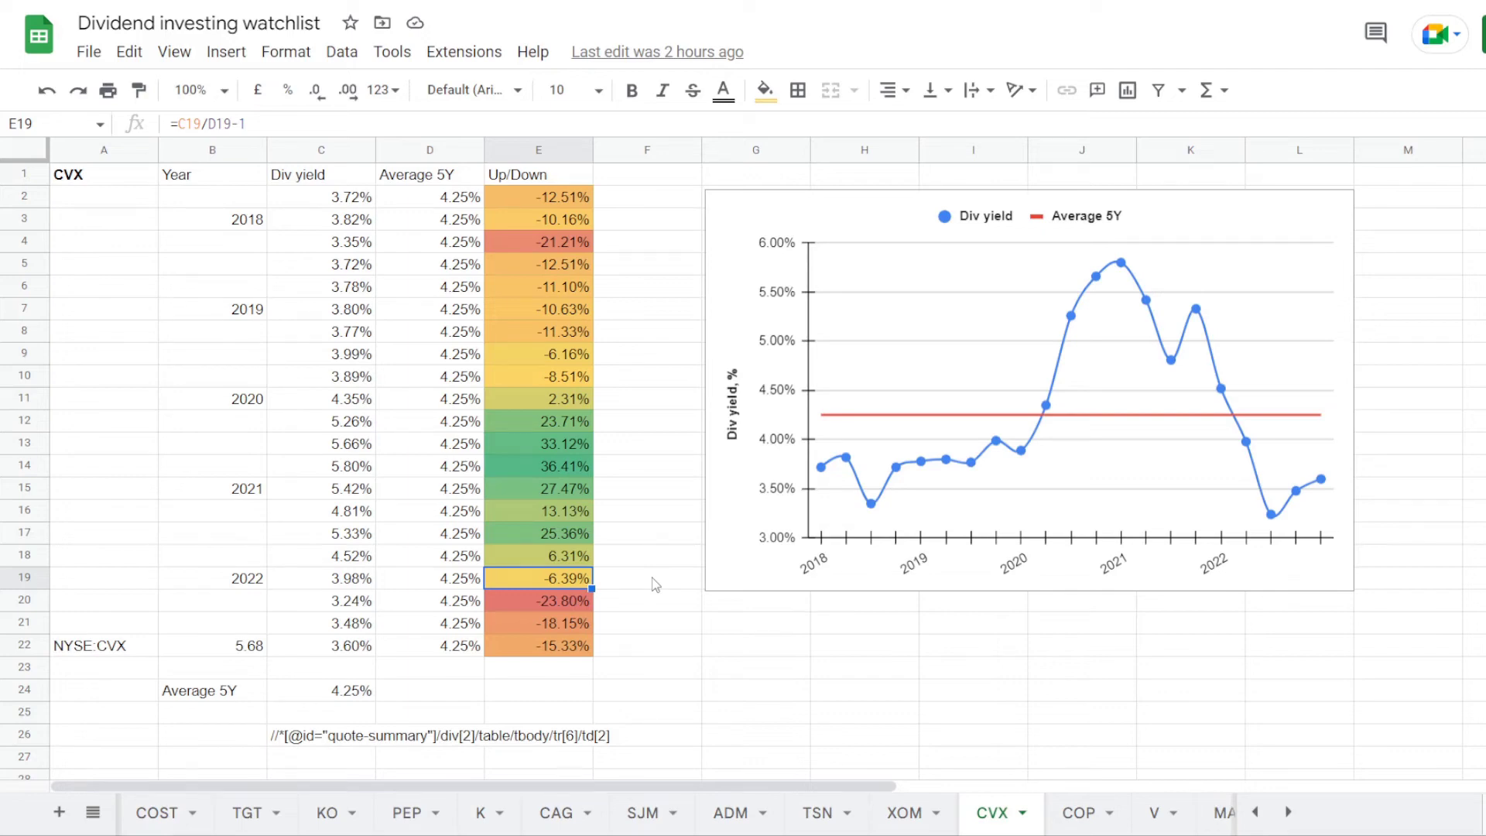
pyautogui.press('Down')
pyautogui.press('Down')
pyautogui.press('Down')
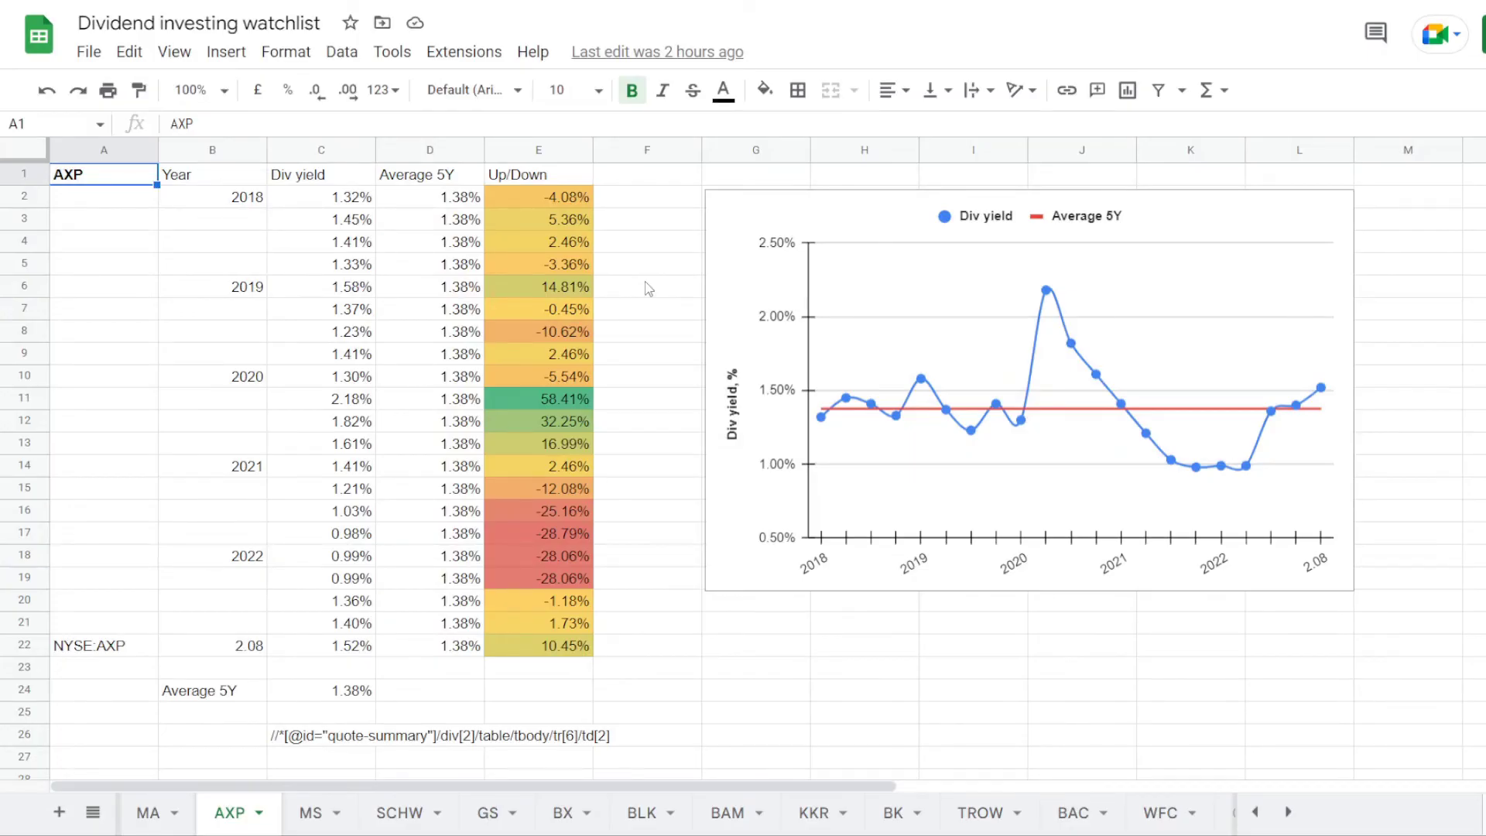
pyautogui.moveTo(308, 197); pyautogui.dragTo(302, 656)
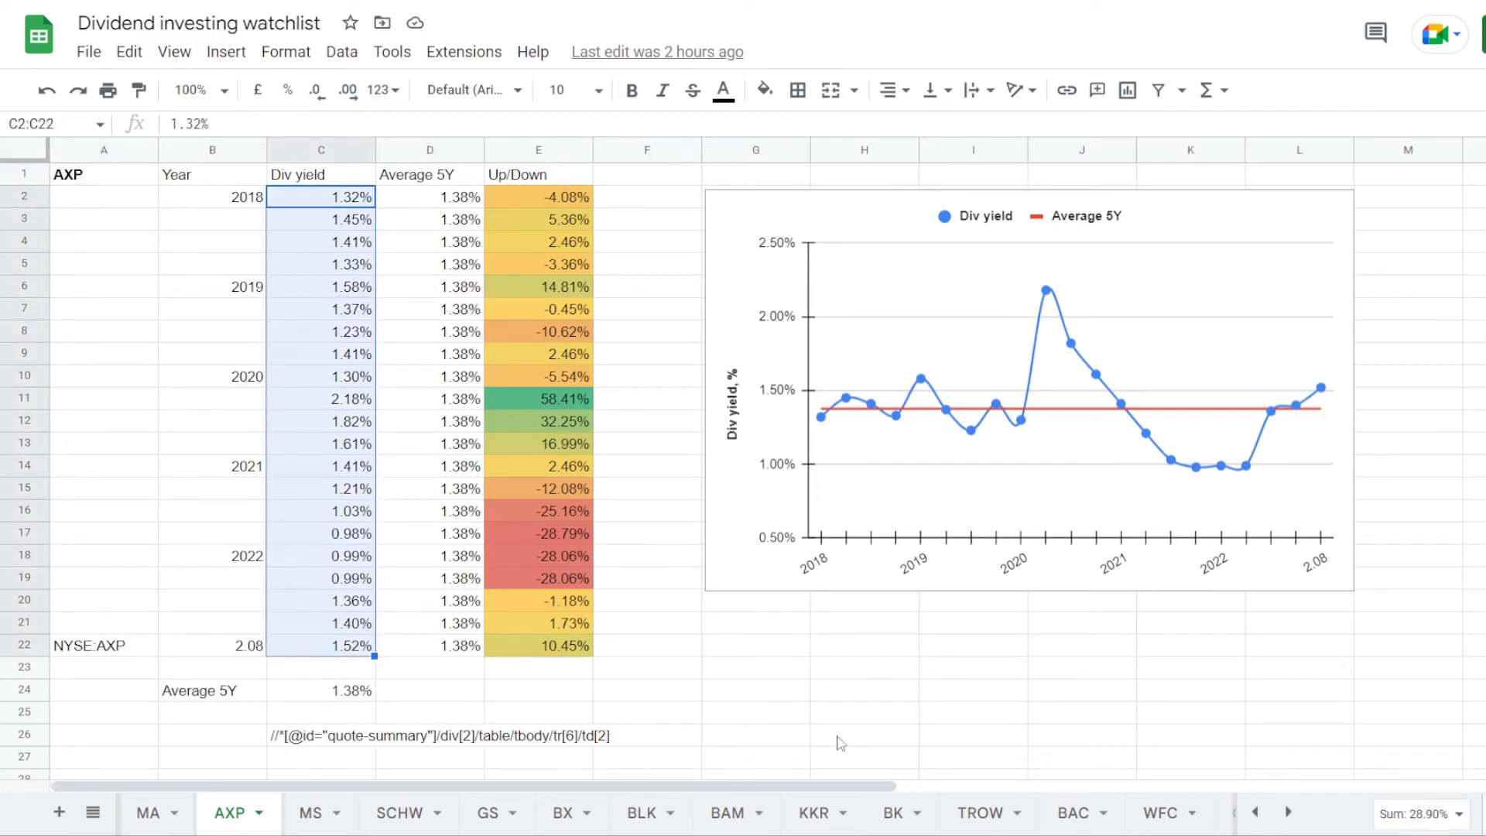
pyautogui.hotkey('ctrl', 'Down')
pyautogui.hotkey('ctrl', 'Down')
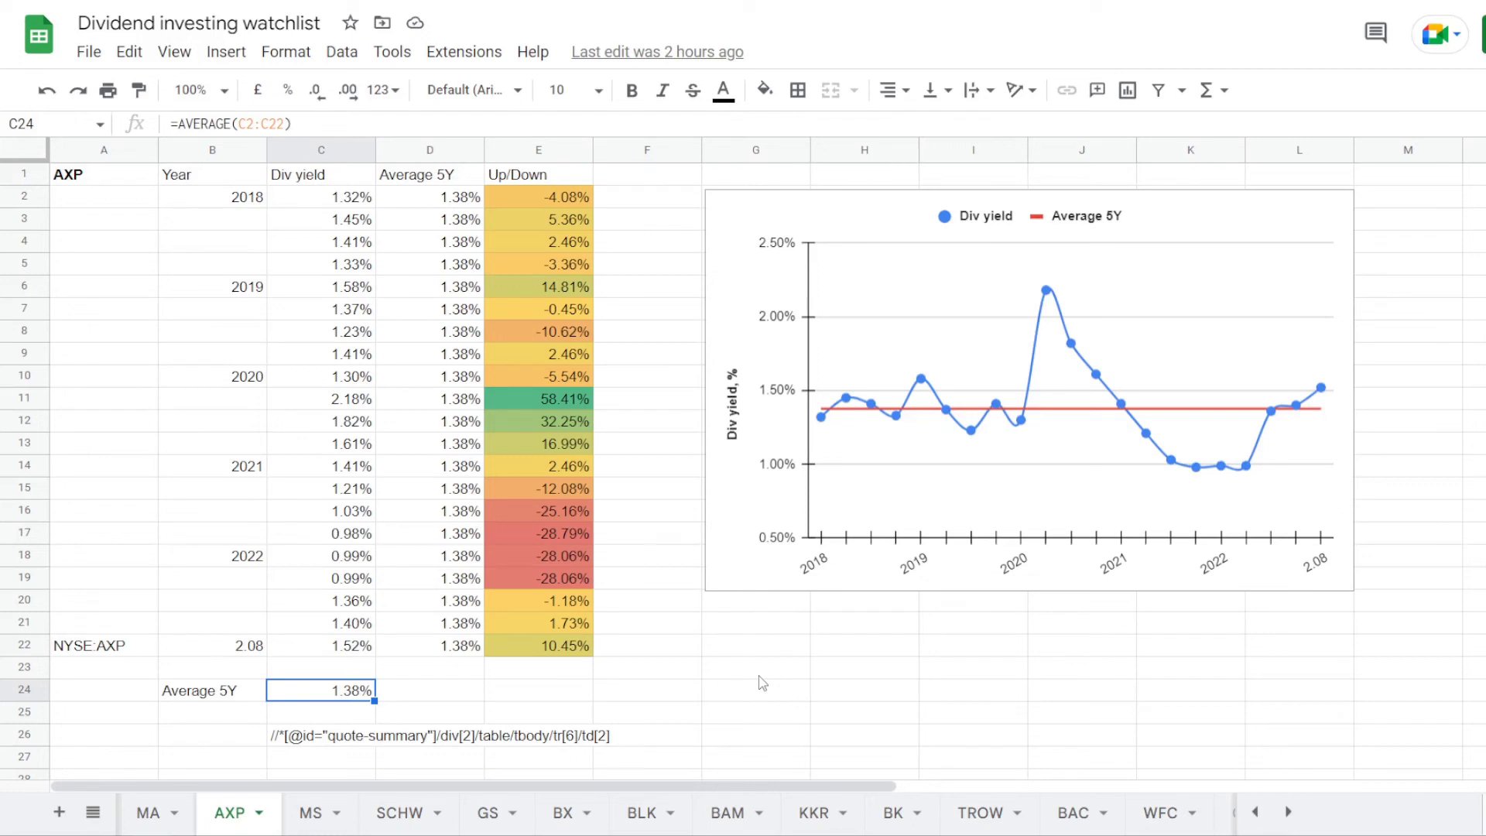
pyautogui.click(537, 197)
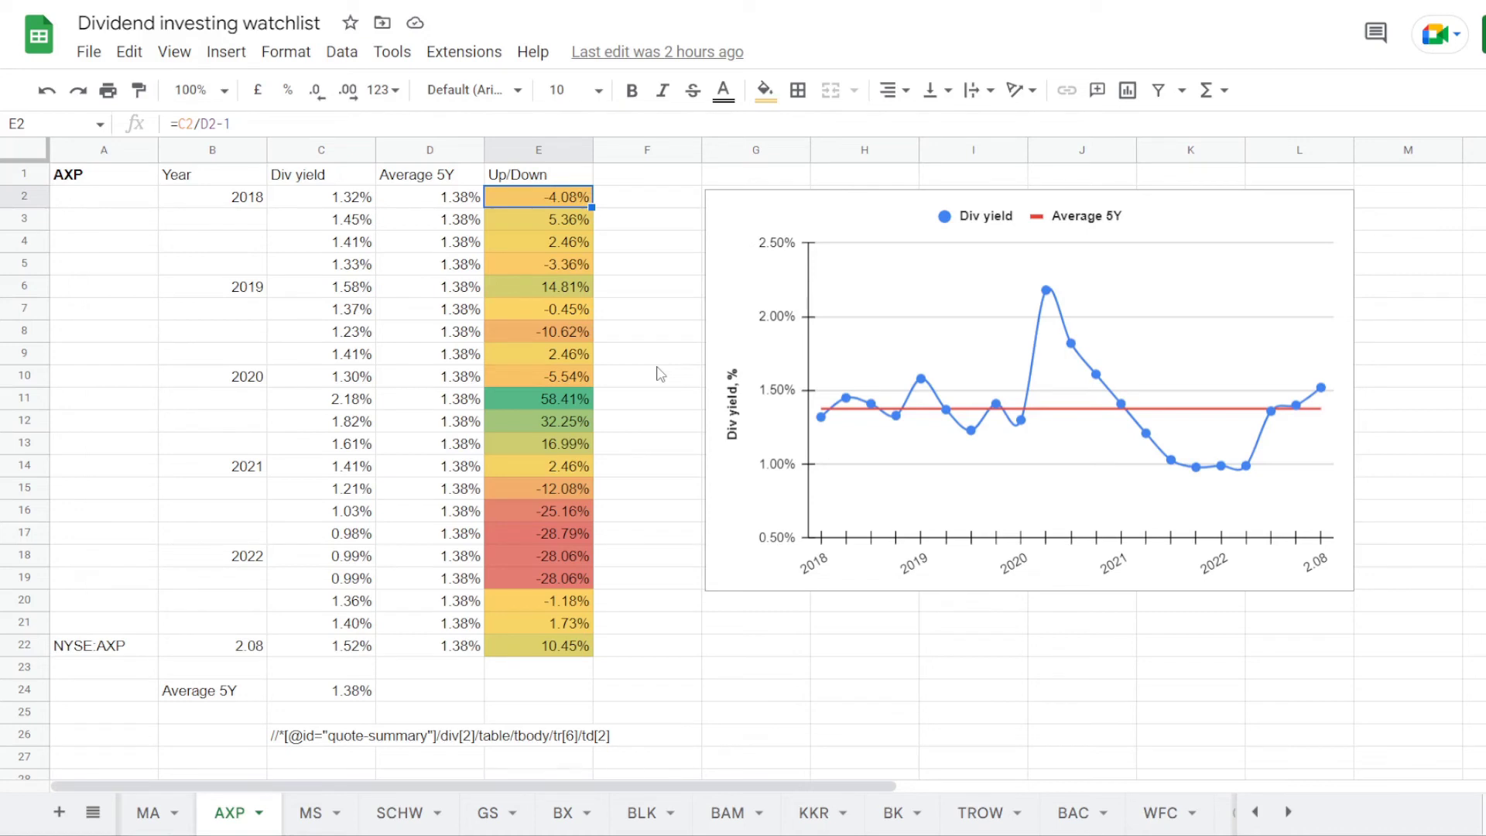
# Step: Check AXP's yearly Up/Down values from E6 down to E22, then go to the BAC sheet
pyautogui.press('Down')
pyautogui.press('Down')
pyautogui.press('Down')
pyautogui.press('Down')
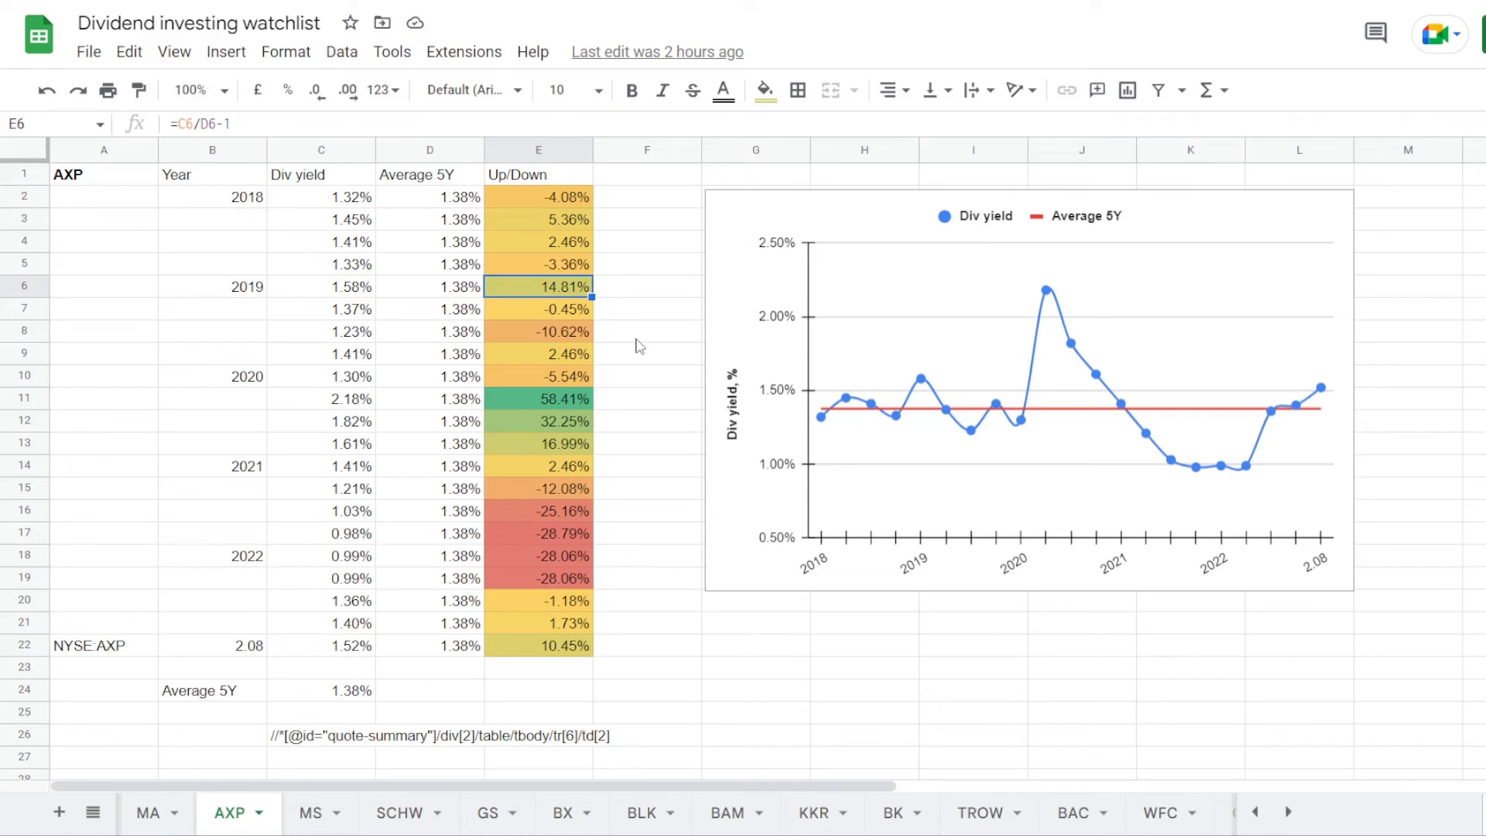
pyautogui.press('Down')
pyautogui.press('Down')
pyautogui.press('Down')
pyautogui.press('Down')
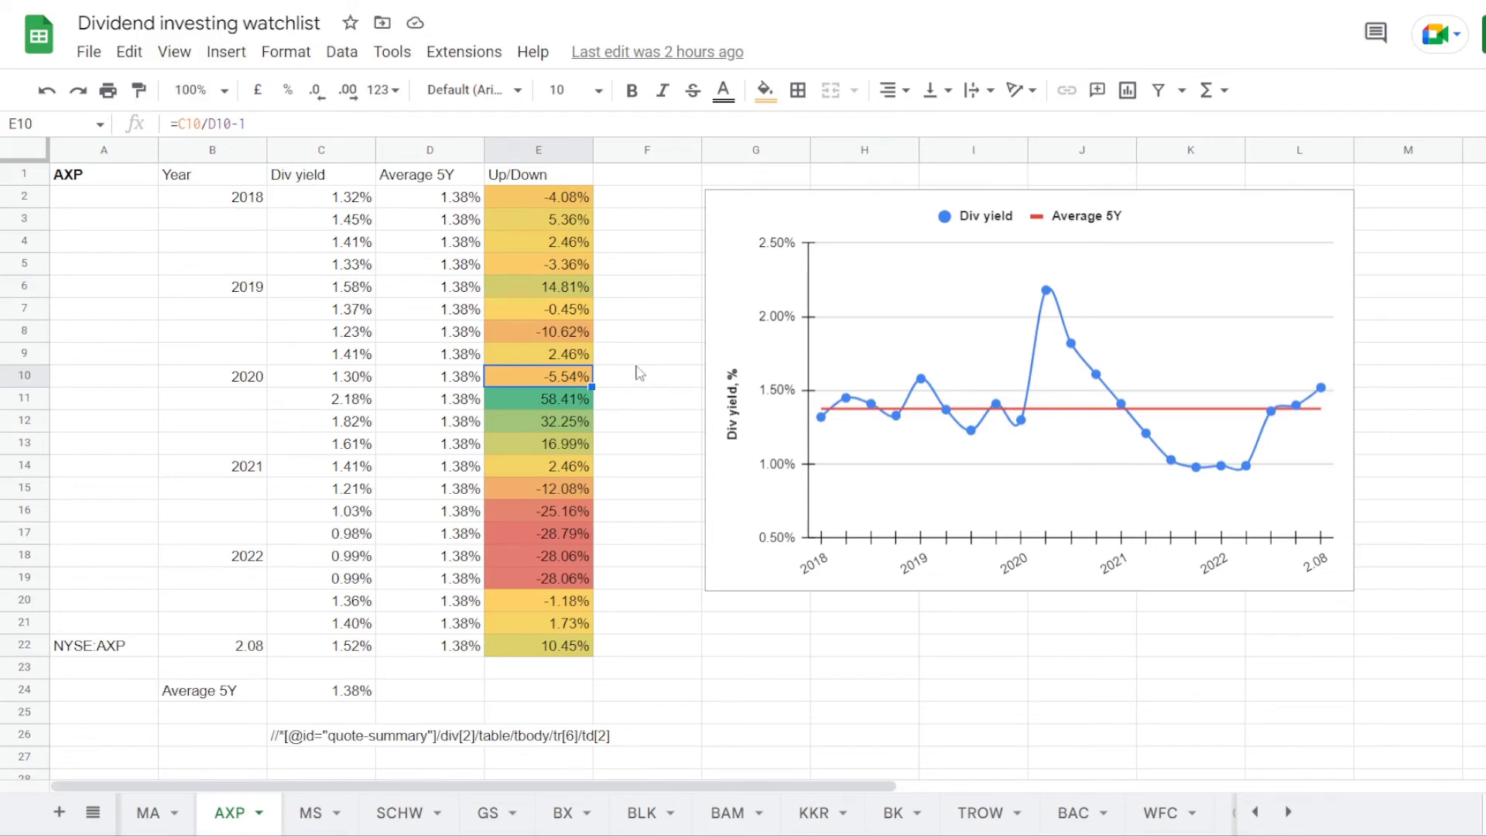
pyautogui.press('Down')
pyautogui.press('Down')
pyautogui.press('Down')
pyautogui.press('Down')
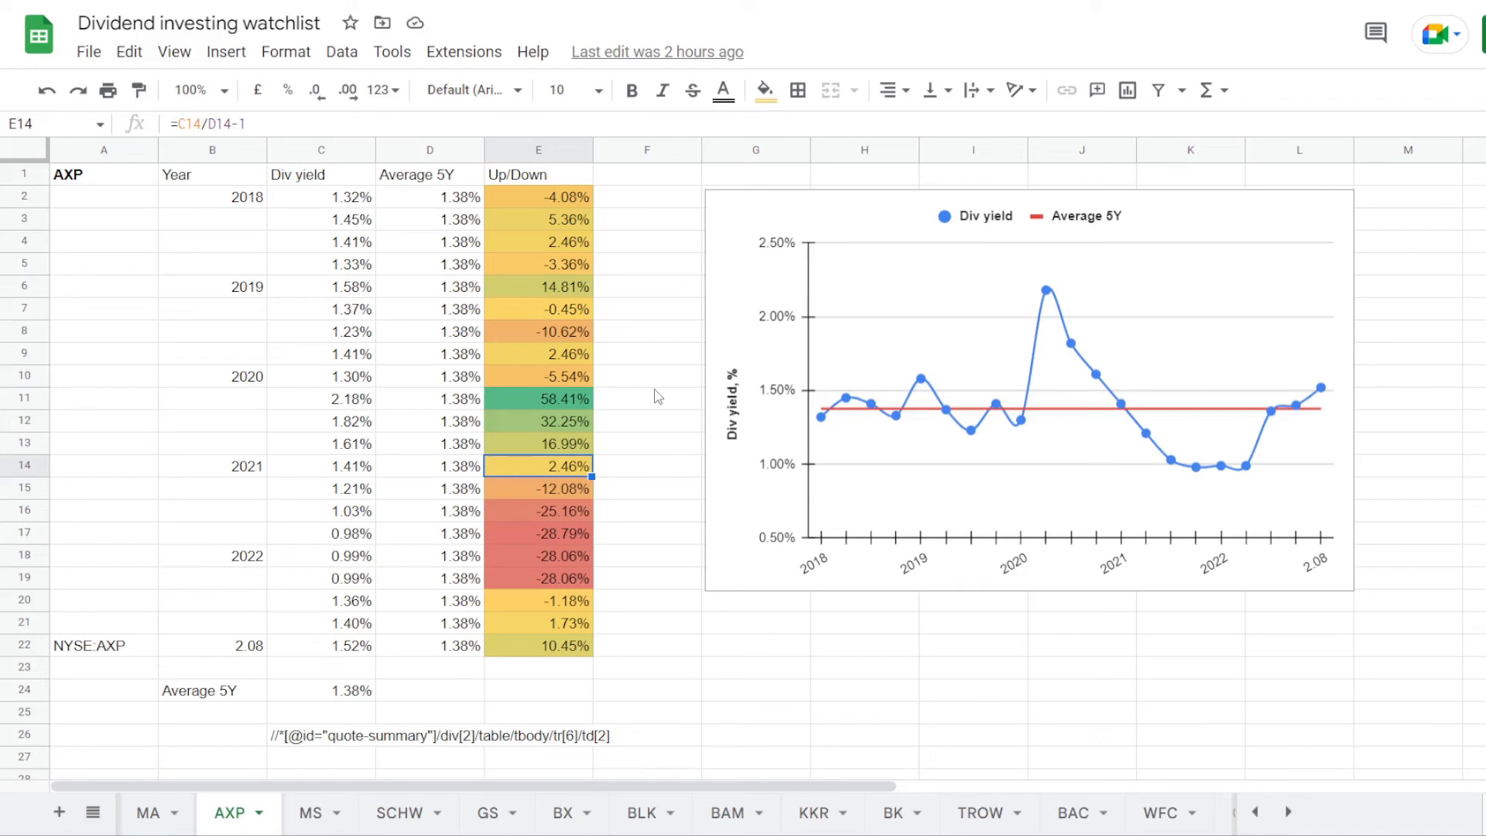
pyautogui.press('Down')
pyautogui.press('Down')
pyautogui.press('Down')
pyautogui.press('Down')
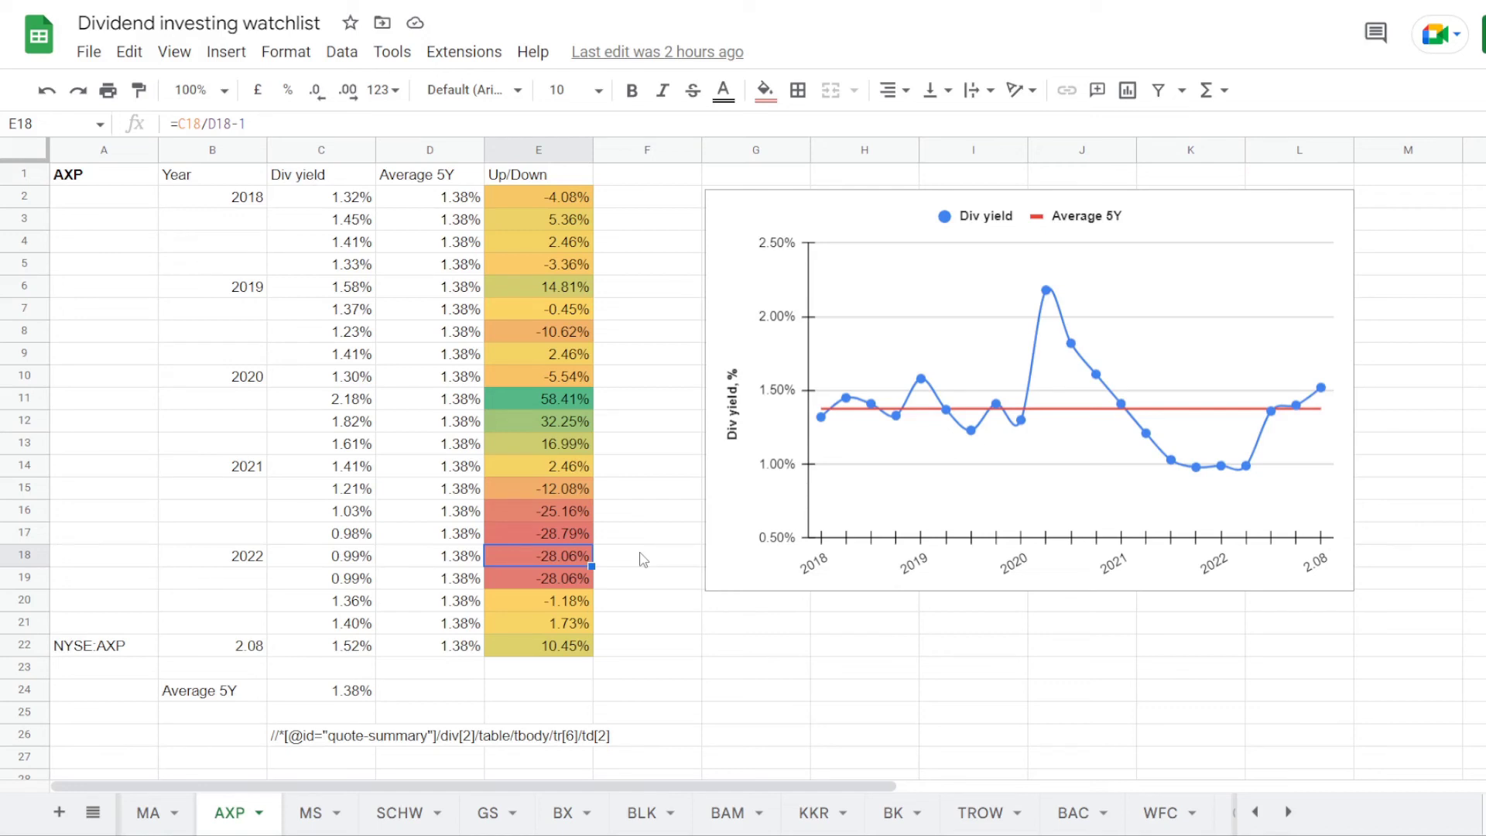
pyautogui.press('Down')
pyautogui.press('Down')
pyautogui.press('Down')
pyautogui.press('Down')
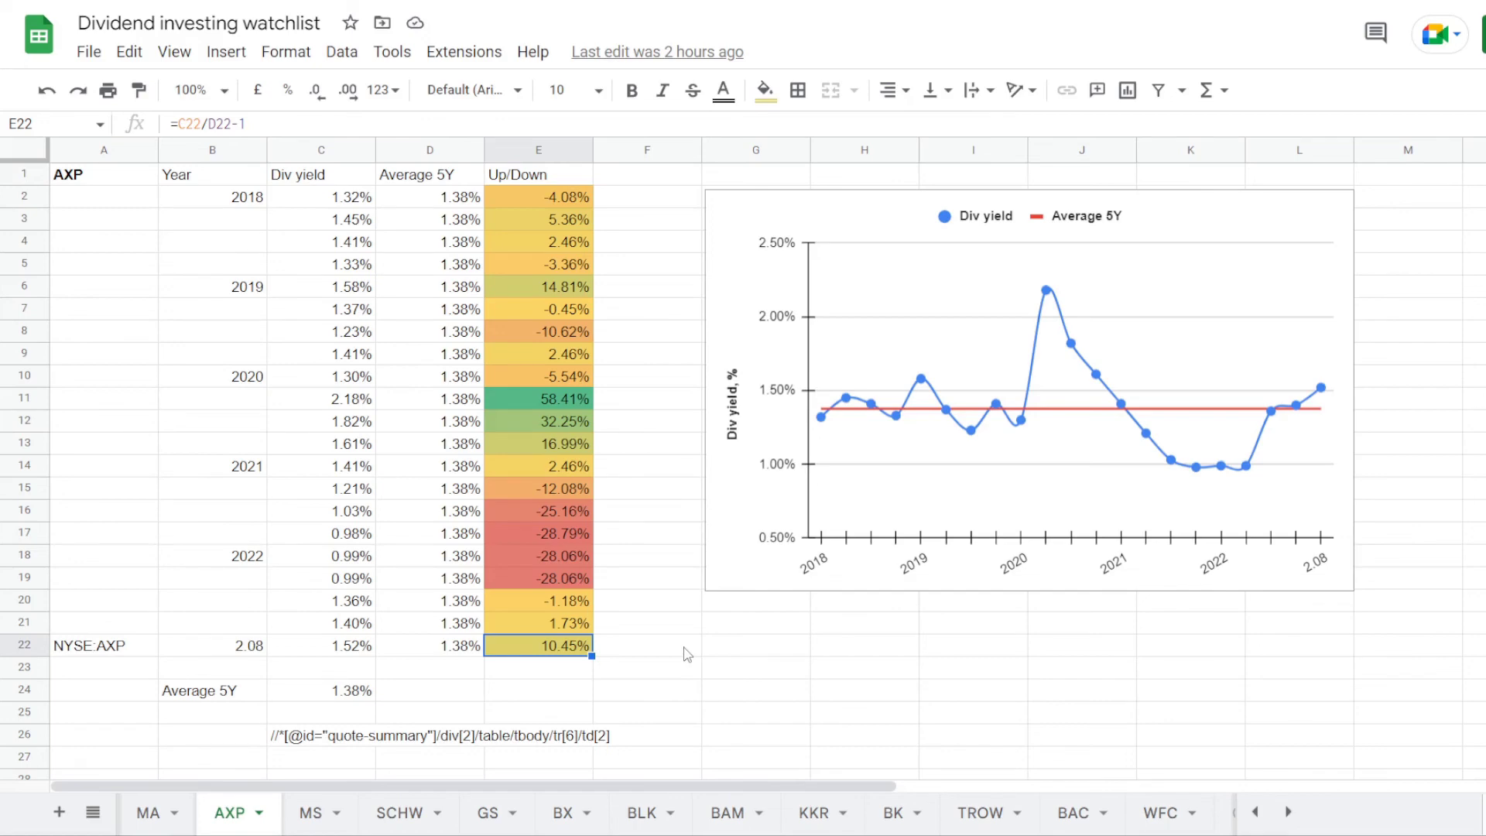
pyautogui.hotkey('ctrl', 'shift', 'pagedown')
pyautogui.hotkey('ctrl', 'shift', 'pagedown')
pyautogui.hotkey('ctrl', 'shift', 'pagedown')
pyautogui.hotkey('ctrl', 'shift', 'pagedown')
pyautogui.hotkey('ctrl', 'shift', 'pagedown')
pyautogui.hotkey('ctrl', 'shift', 'pagedown')
pyautogui.hotkey('ctrl', 'shift', 'pagedown')
pyautogui.hotkey('ctrl', 'shift', 'pagedown')
pyautogui.hotkey('ctrl', 'shift', 'pagedown')
pyautogui.hotkey('ctrl', 'shift', 'pagedown')
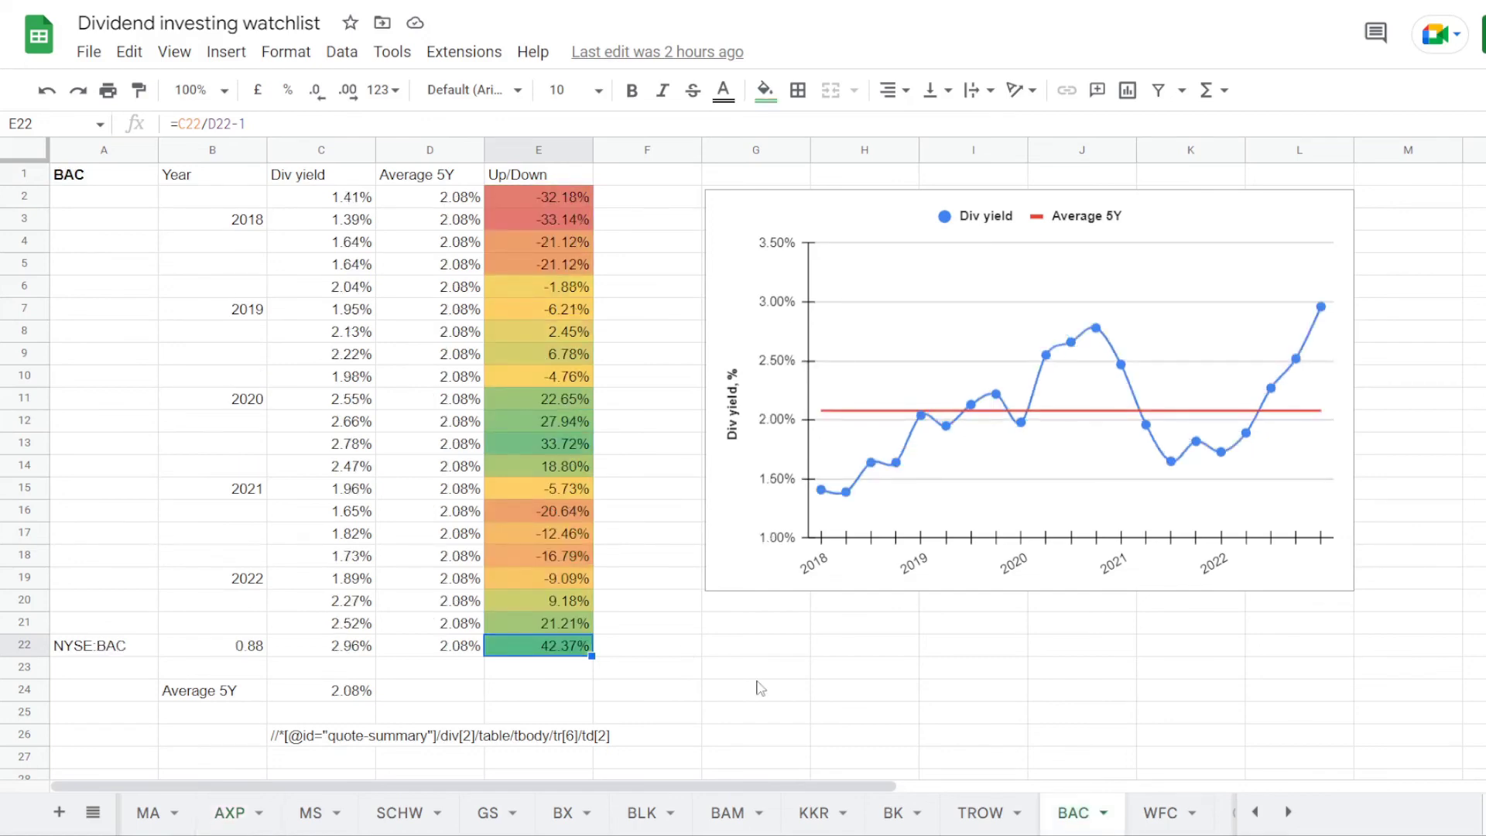